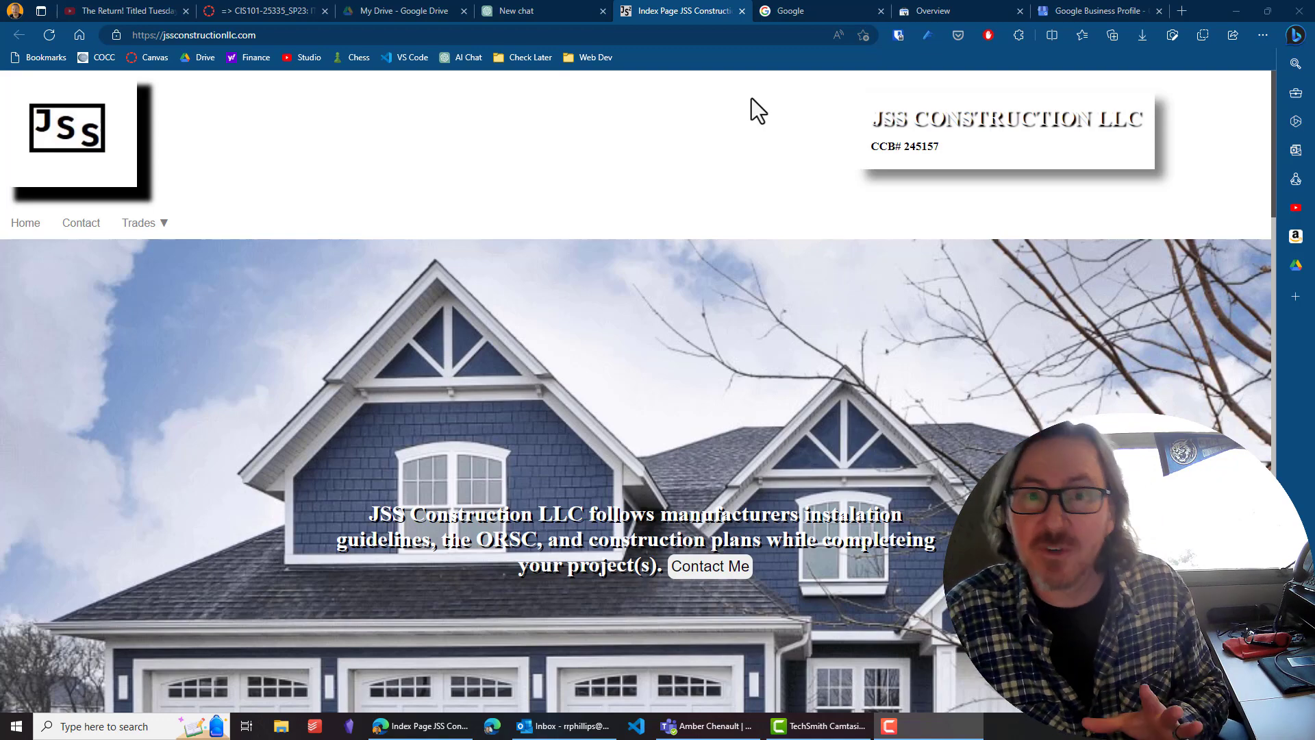
# Rerun the site:jssconstructionllc.com/ search, which returns about 0 results, then select the domain in the query.
pyautogui.click(796, 8)
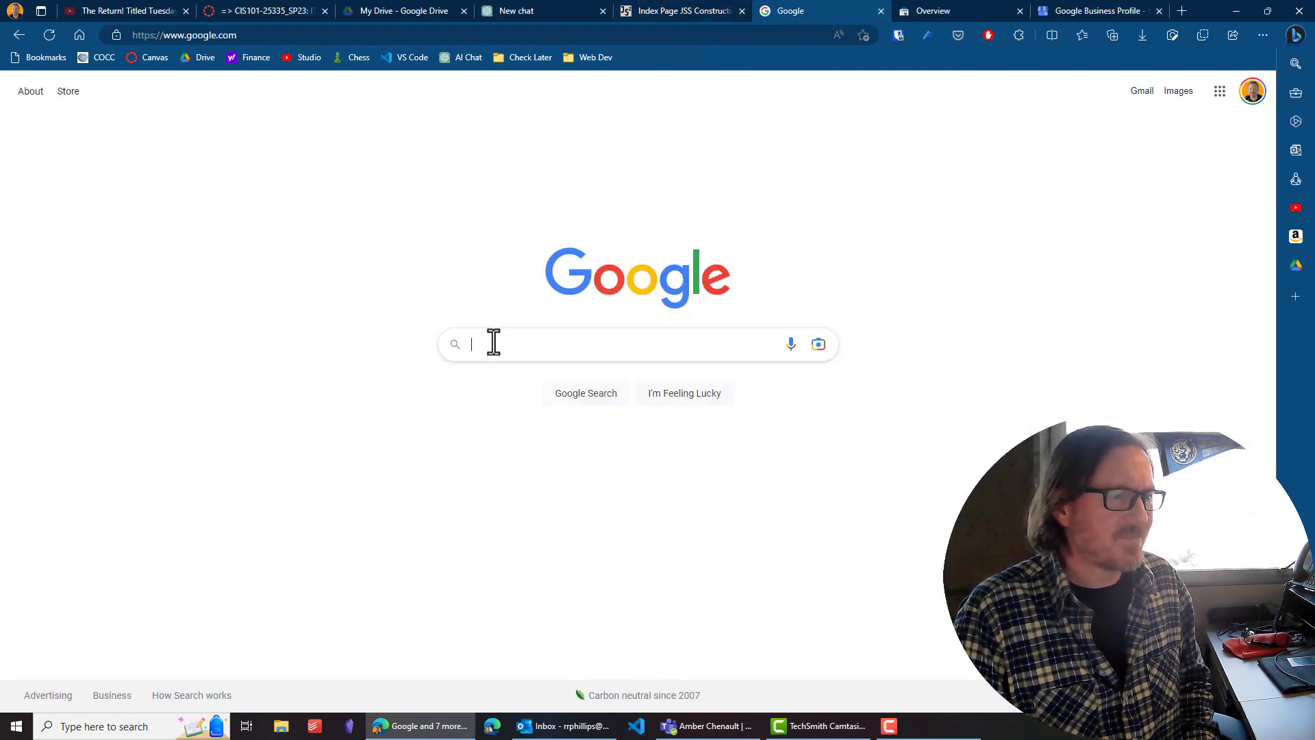
pyautogui.click(493, 342)
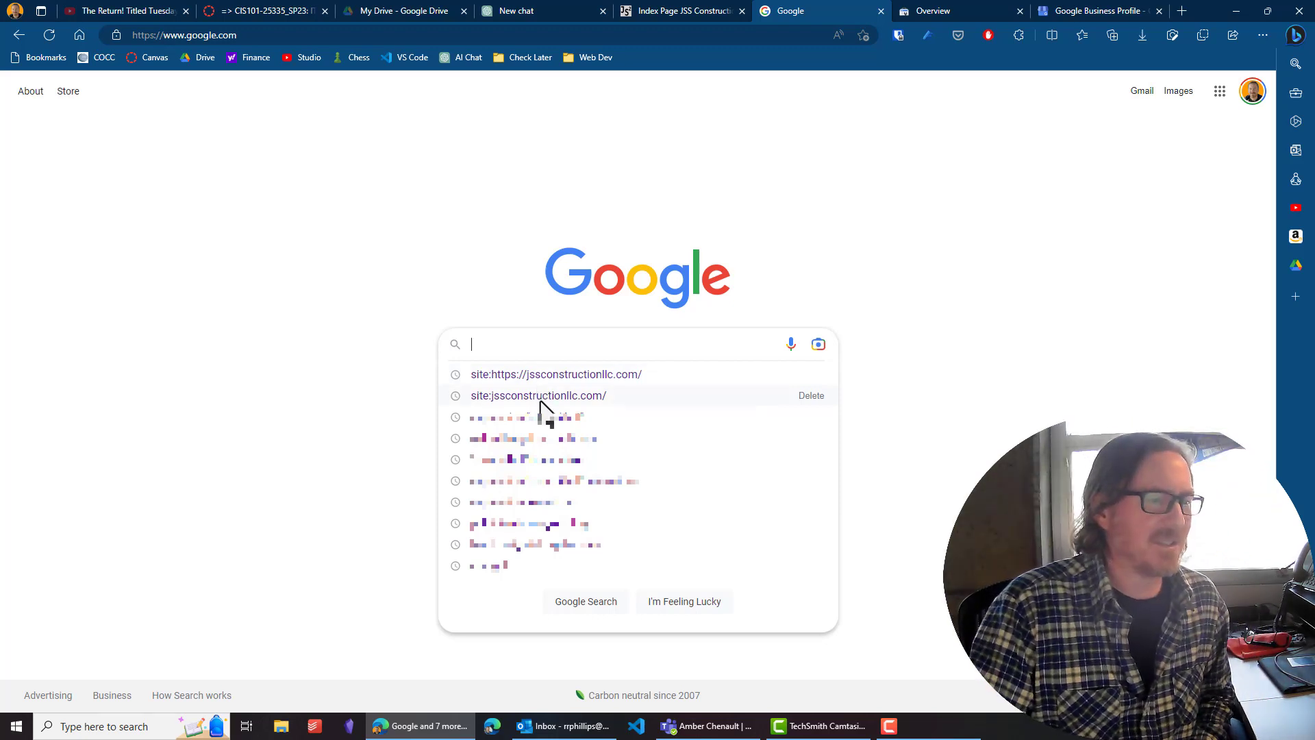
pyautogui.click(509, 401)
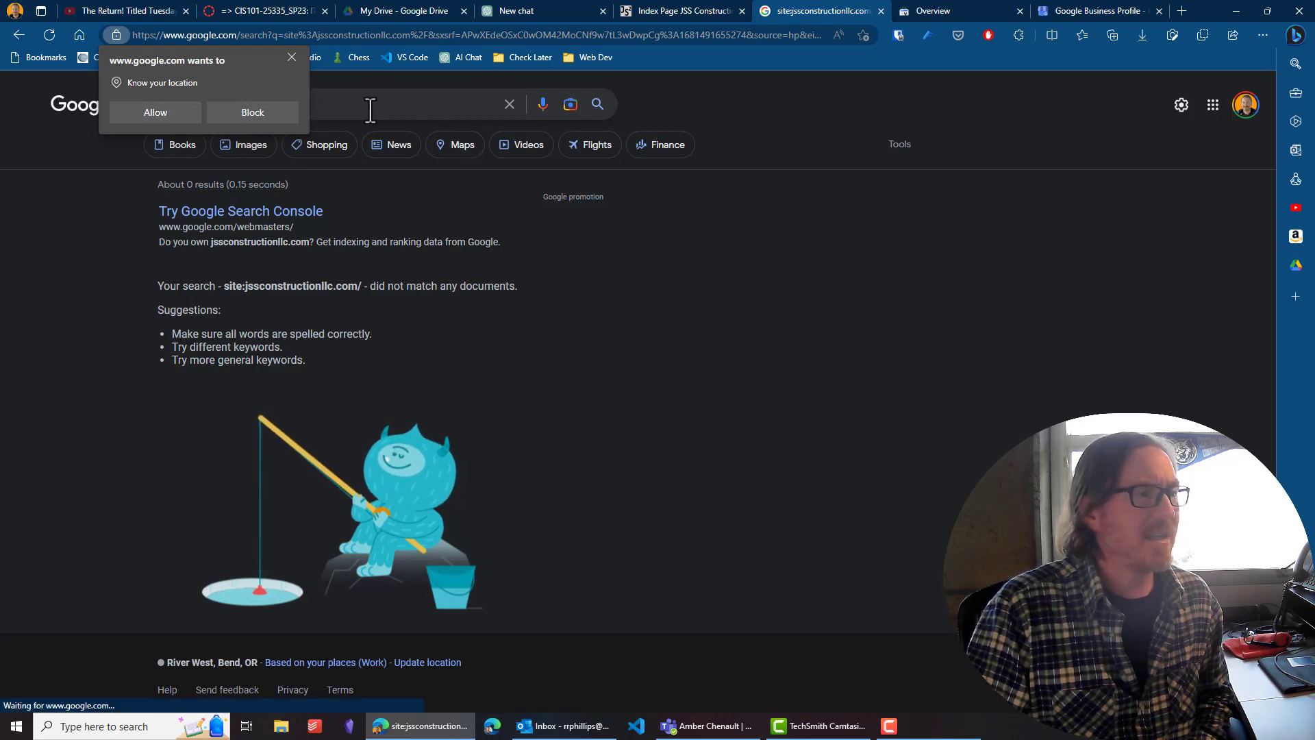
pyautogui.click(292, 57)
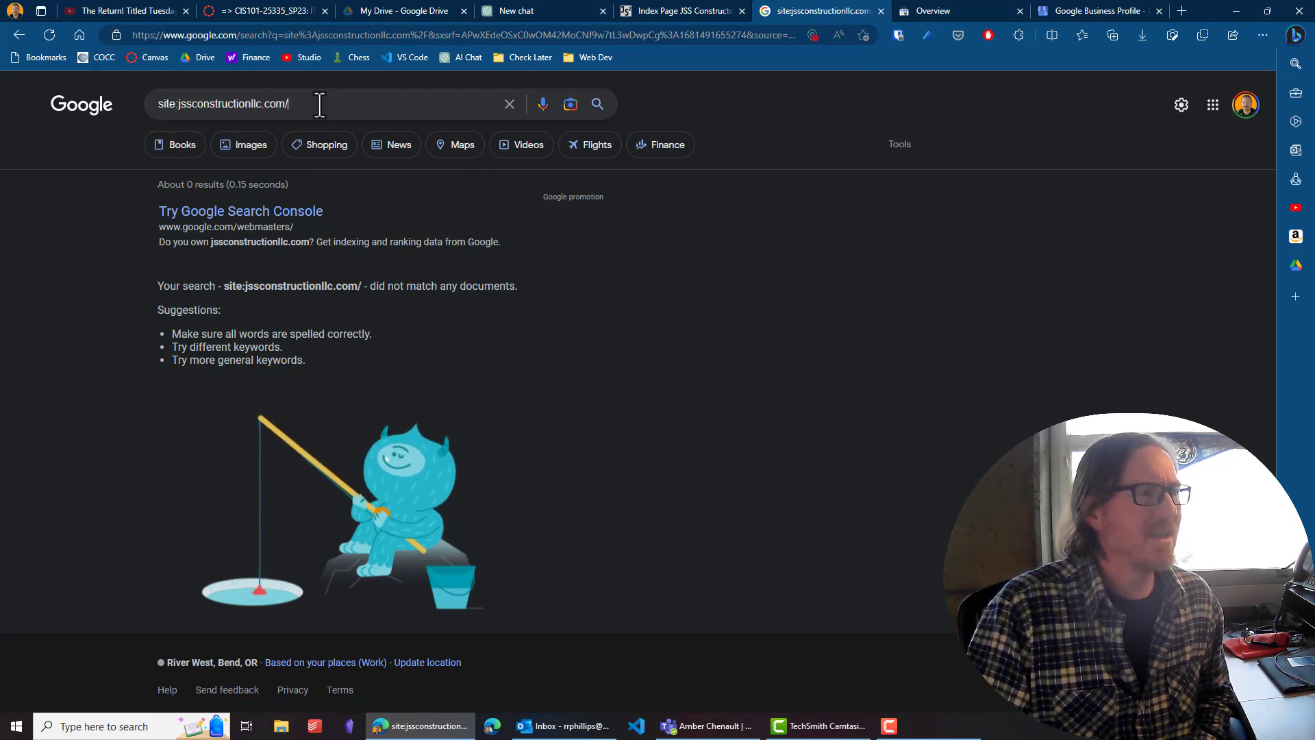
pyautogui.click(319, 104)
pyautogui.press('Return')
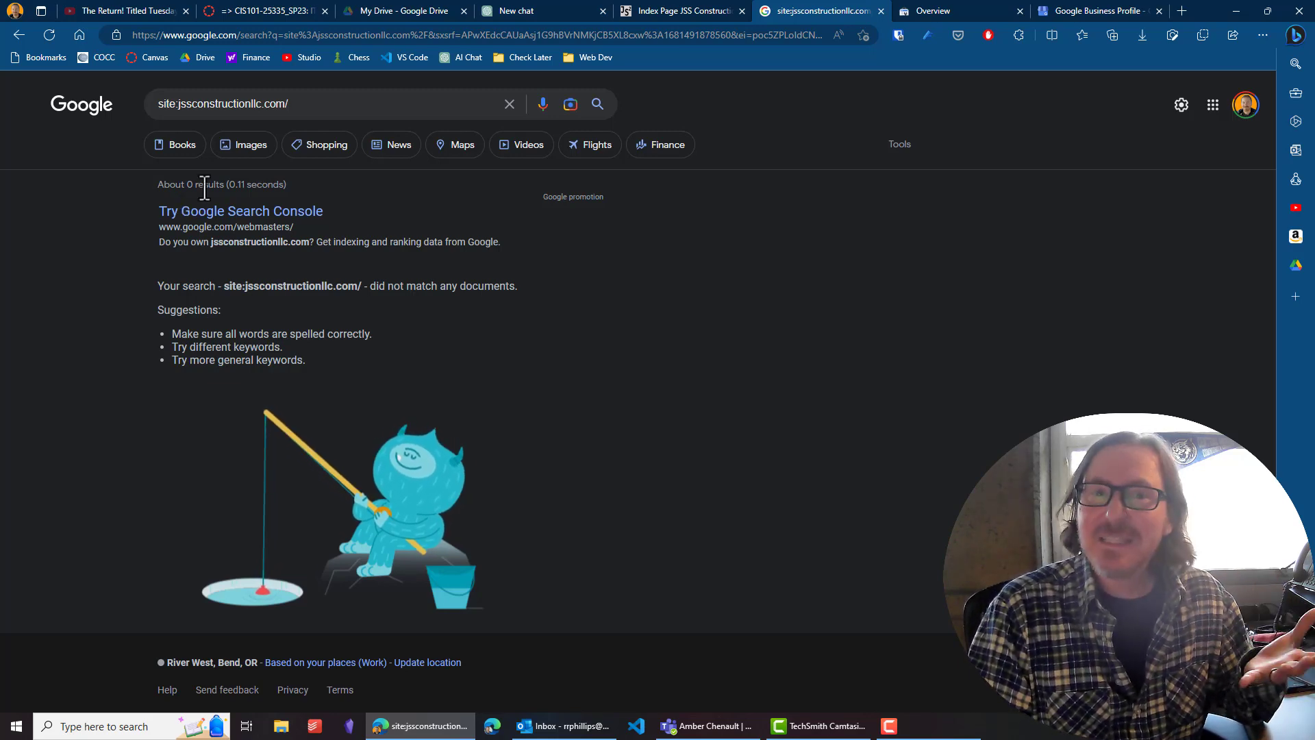
pyautogui.click(246, 104)
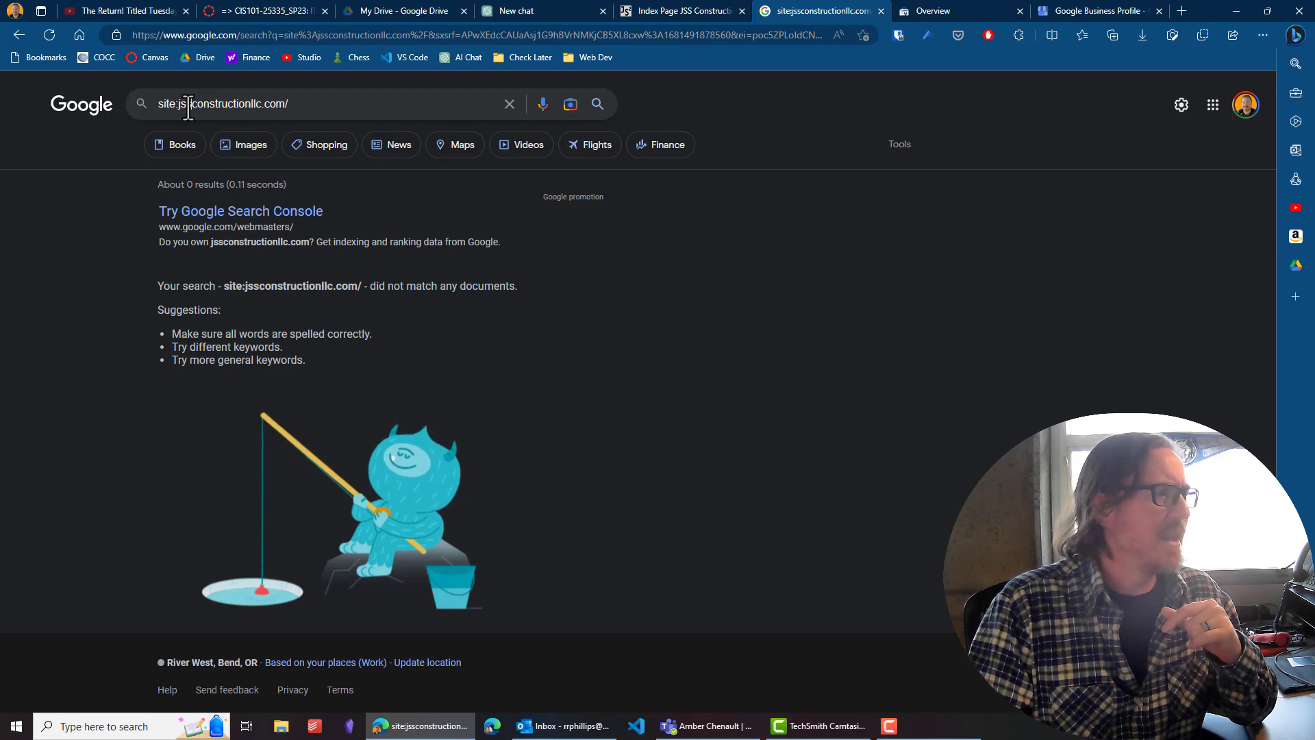
pyautogui.moveTo(178, 106); pyautogui.dragTo(382, 110)
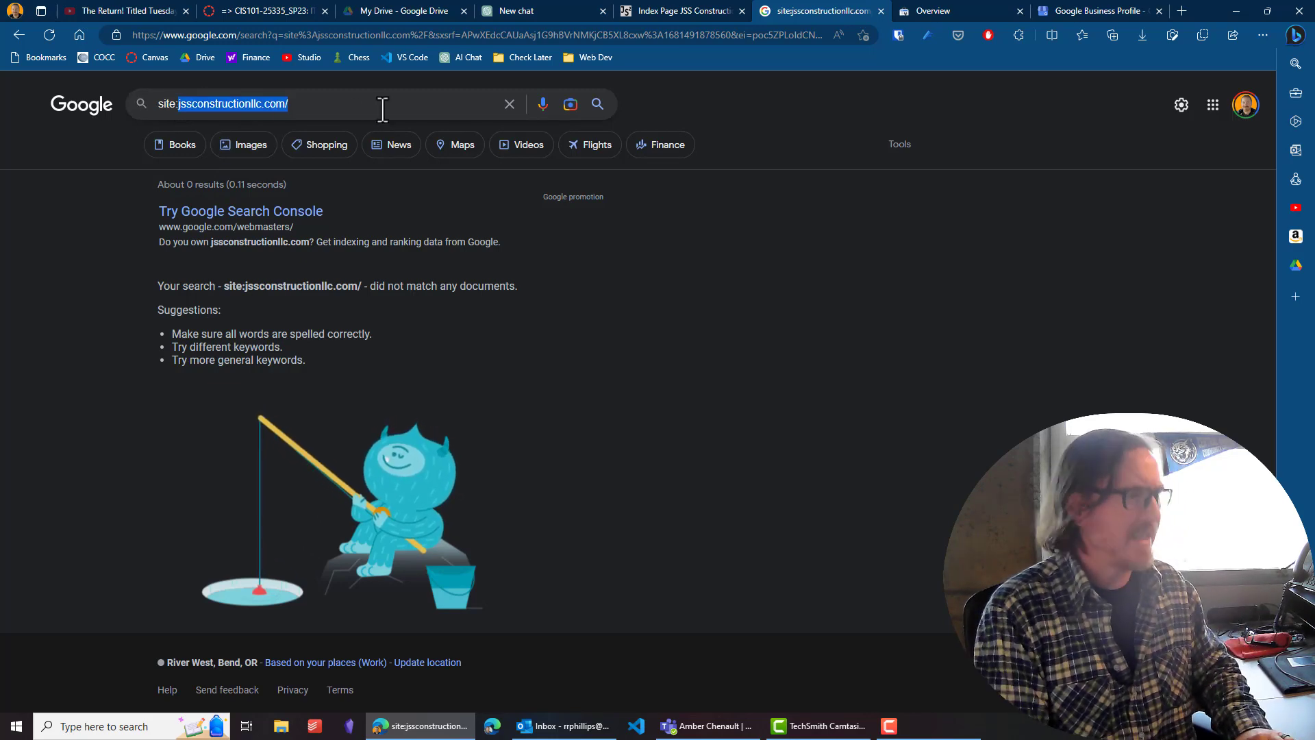
# Search site:cocc.edu and scroll through its roughly 15,000 indexed results.
pyautogui.write('cocc.edu')
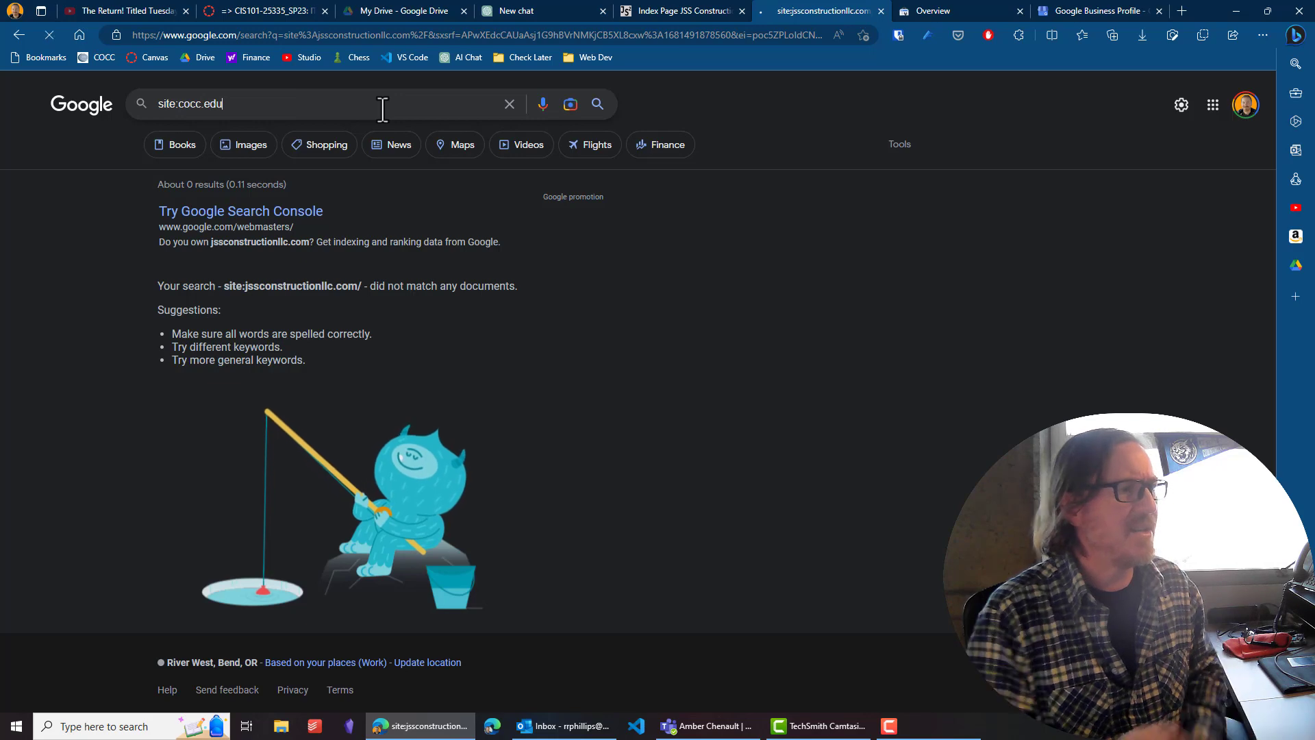
pyautogui.press('Return')
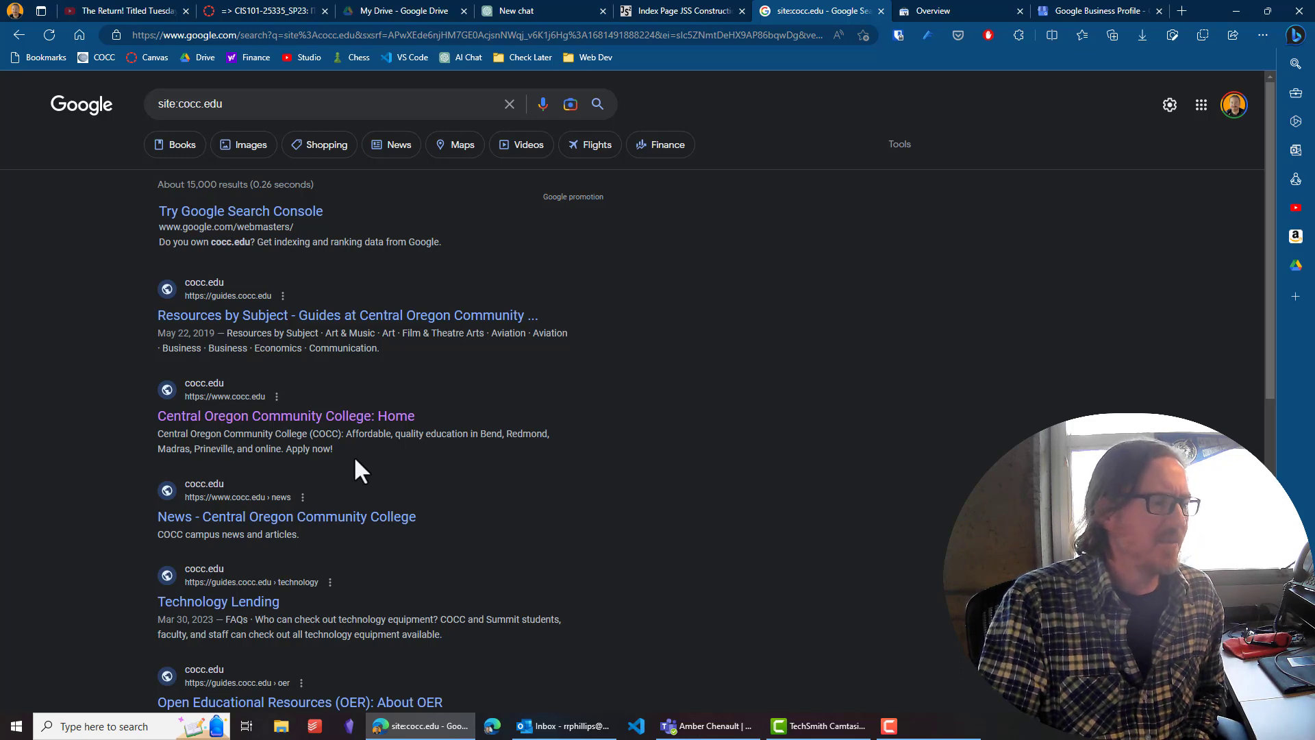
pyautogui.scroll(-4, 306, 438)
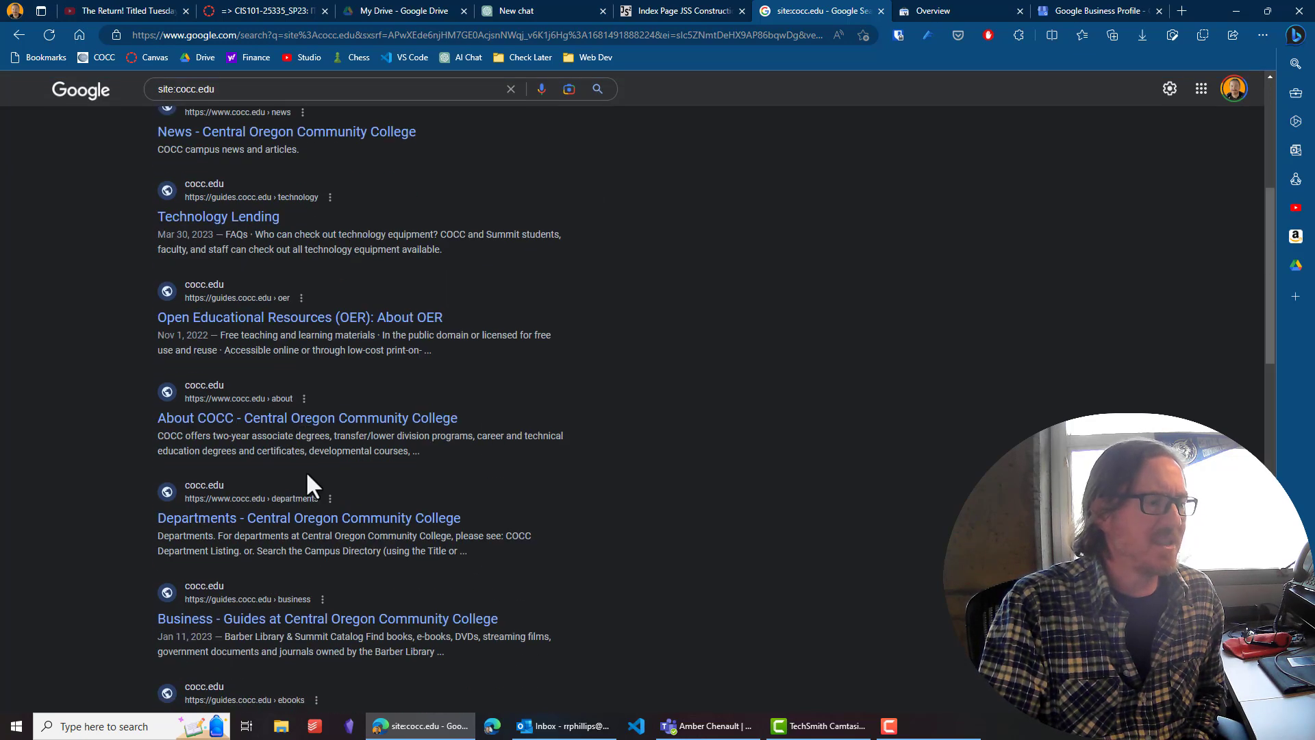
pyautogui.scroll(5, 305, 472)
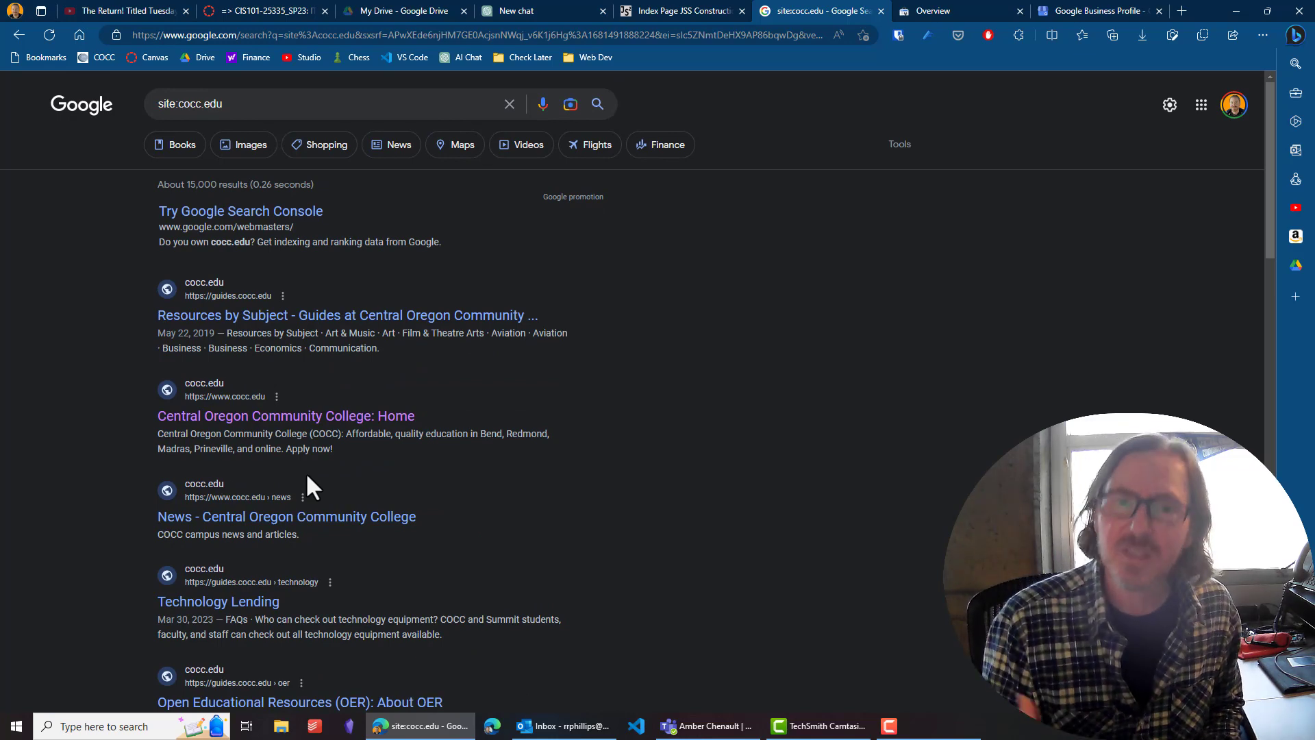
# Replace cocc.edu with jssconstructionllc.com in the site: query and search again, still finding no documents.
pyautogui.click(196, 104)
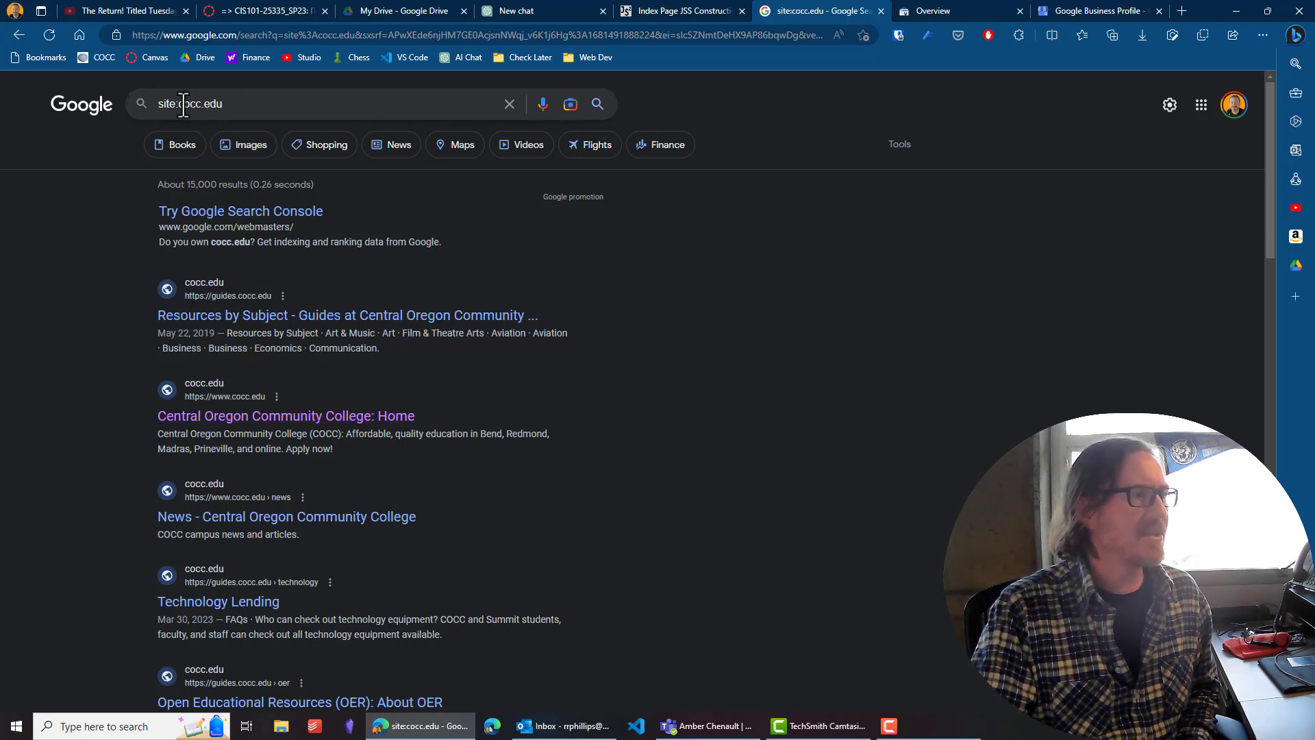
pyautogui.moveTo(178, 104); pyautogui.dragTo(296, 111)
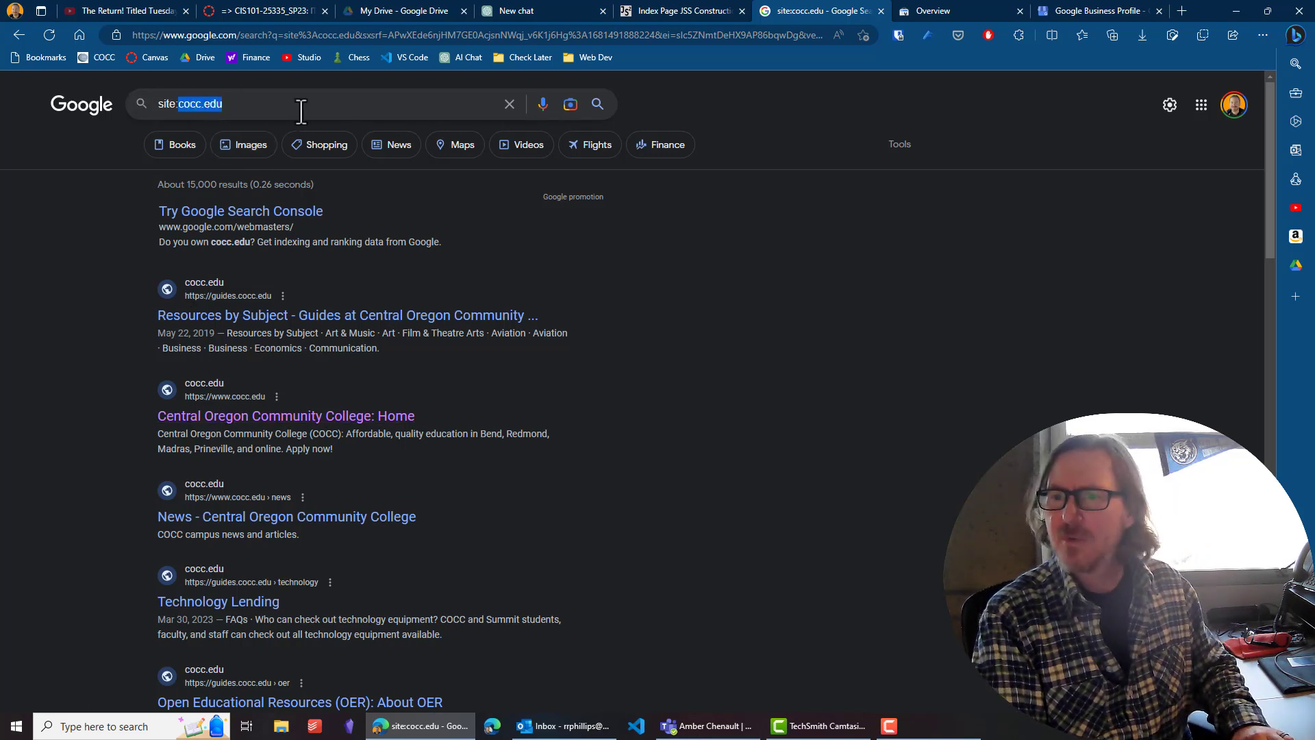
pyautogui.write('jsscon')
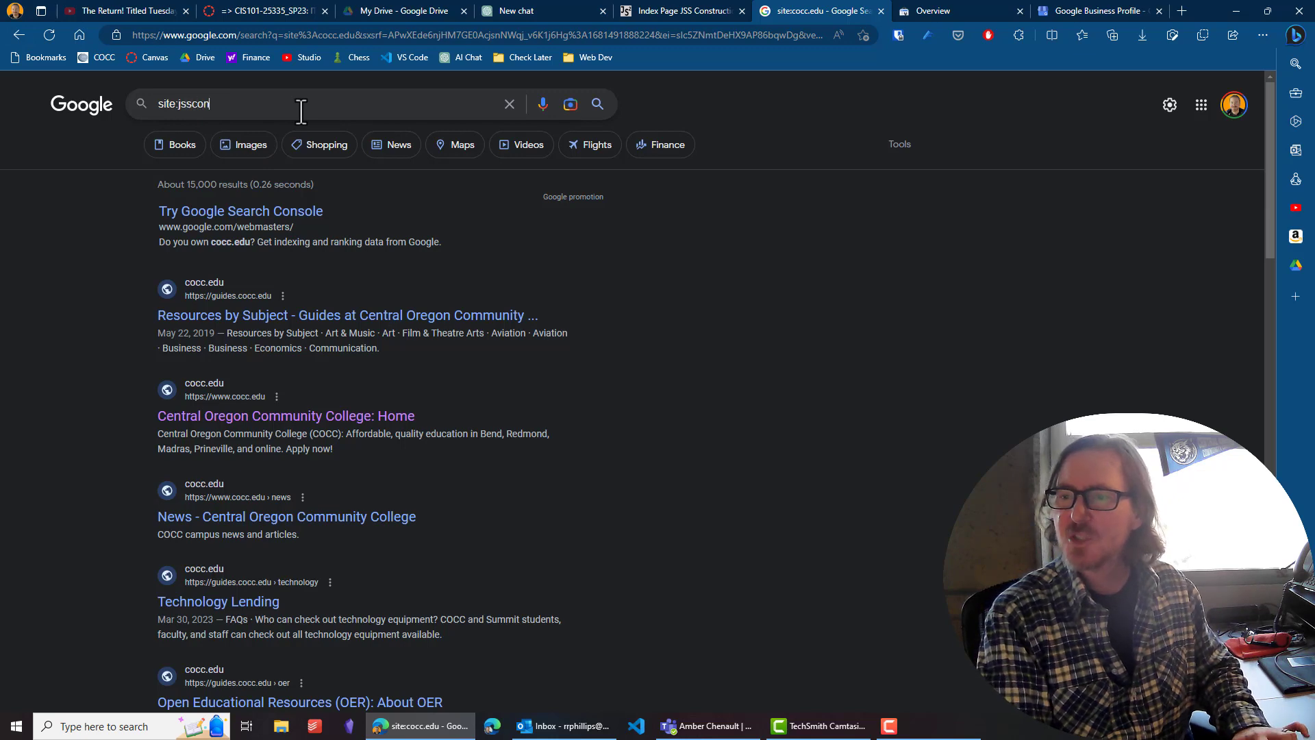
pyautogui.write('st')
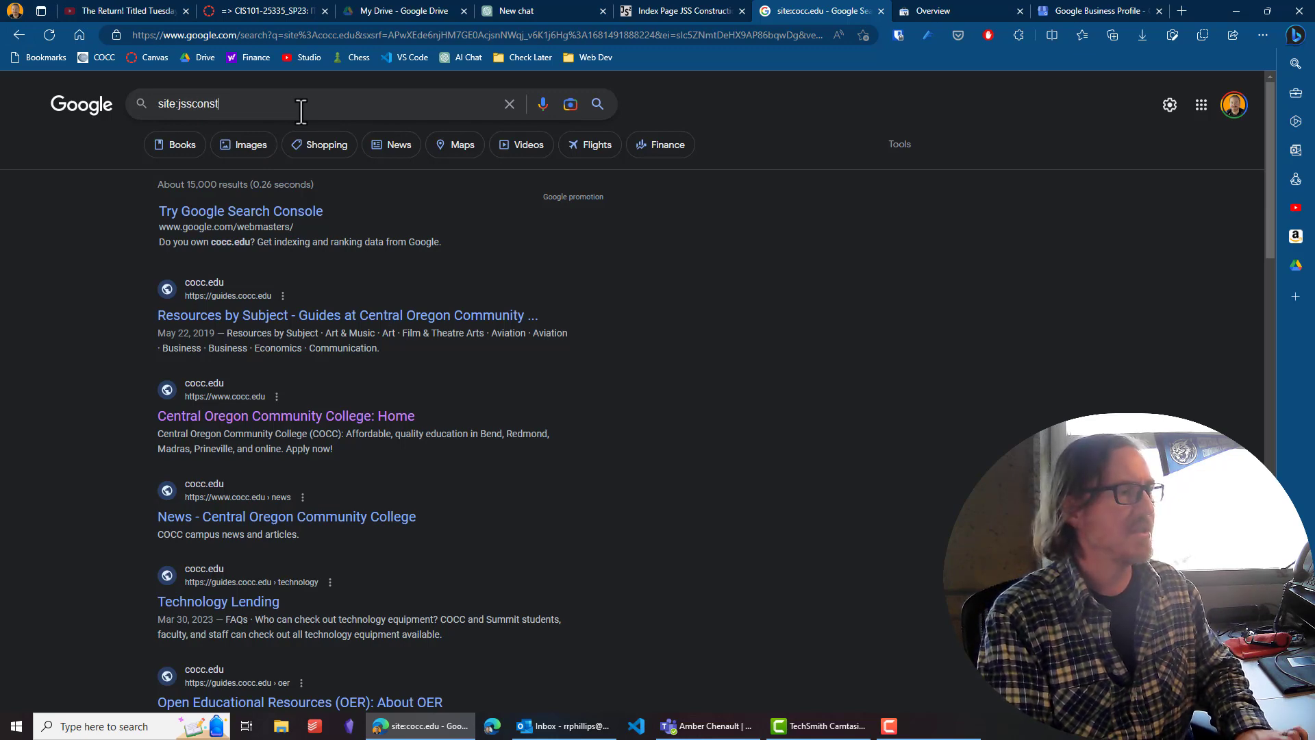
pyautogui.write('ructionll')
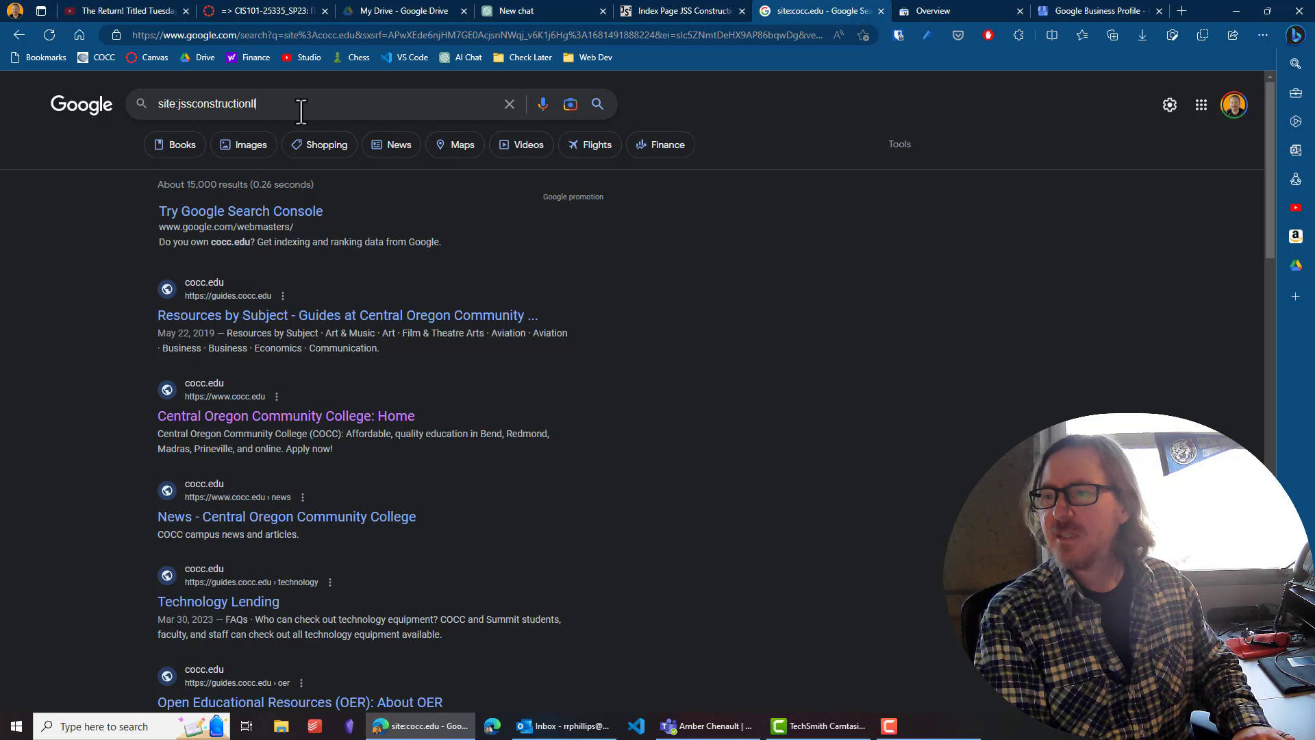
pyautogui.write('c.com')
pyautogui.press('Return')
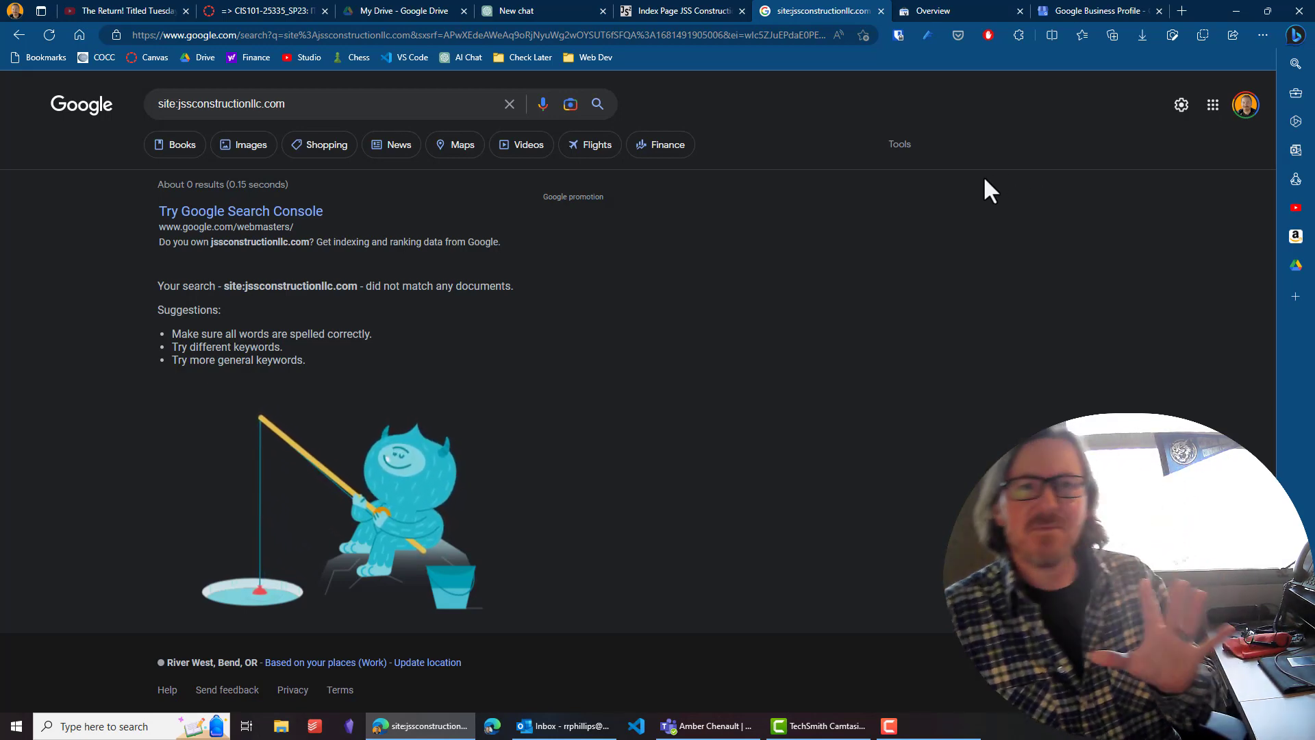
# On the JSS Construction tab, load jssconstructionllc.com/robots.txt, which gives 404 Not Found, then select the URL.
pyautogui.click(683, 12)
pyautogui.click(289, 36)
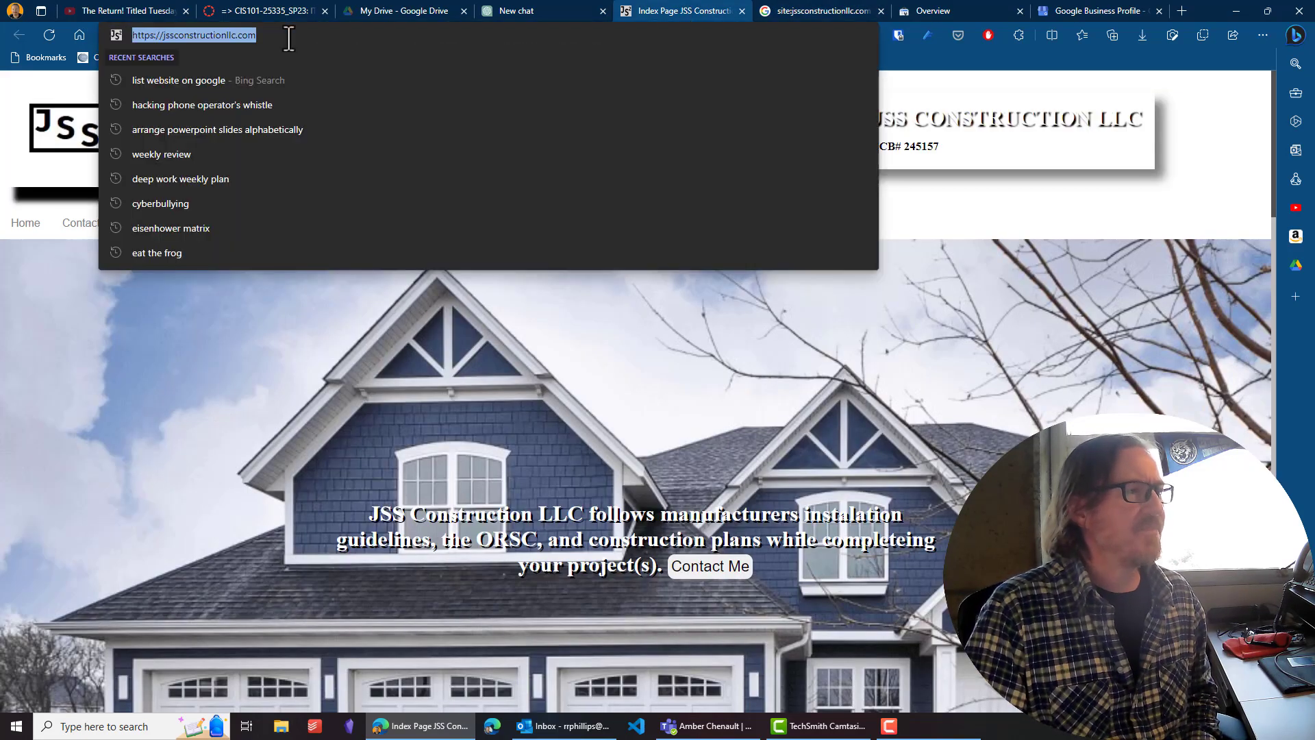
pyautogui.click(290, 36)
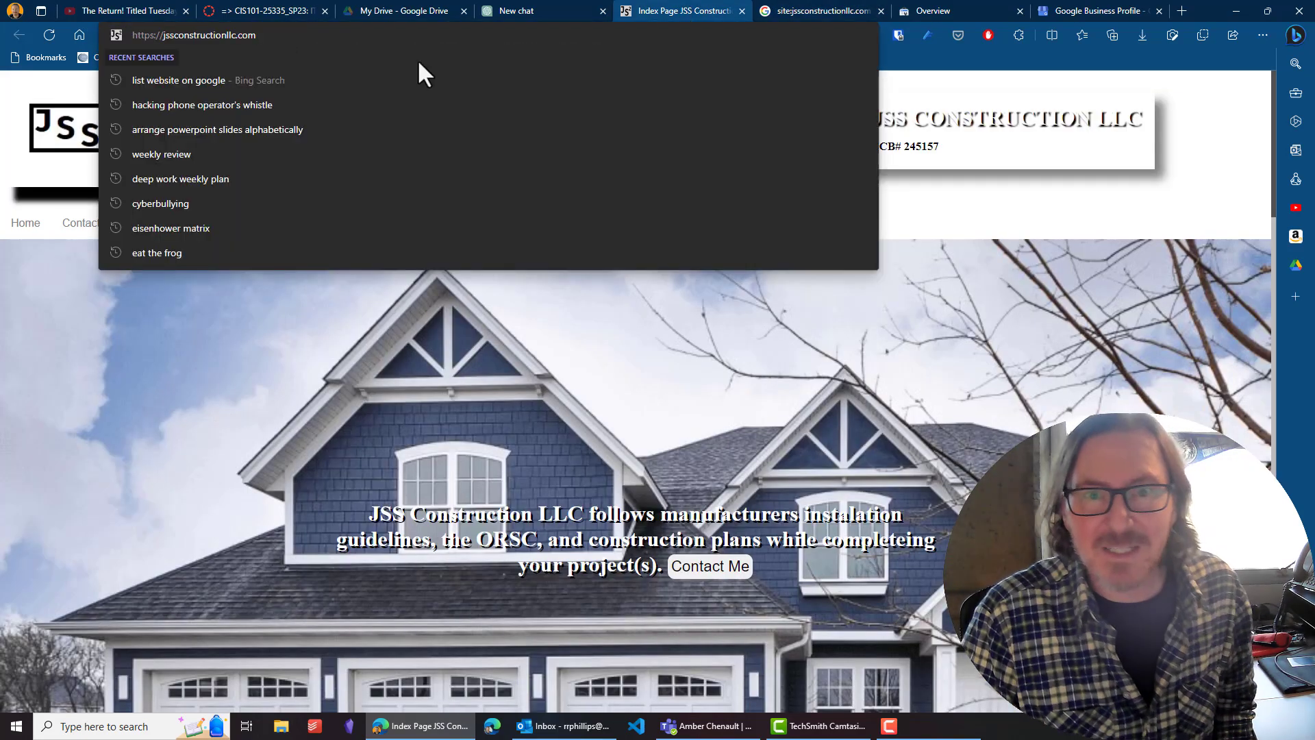
pyautogui.write('/')
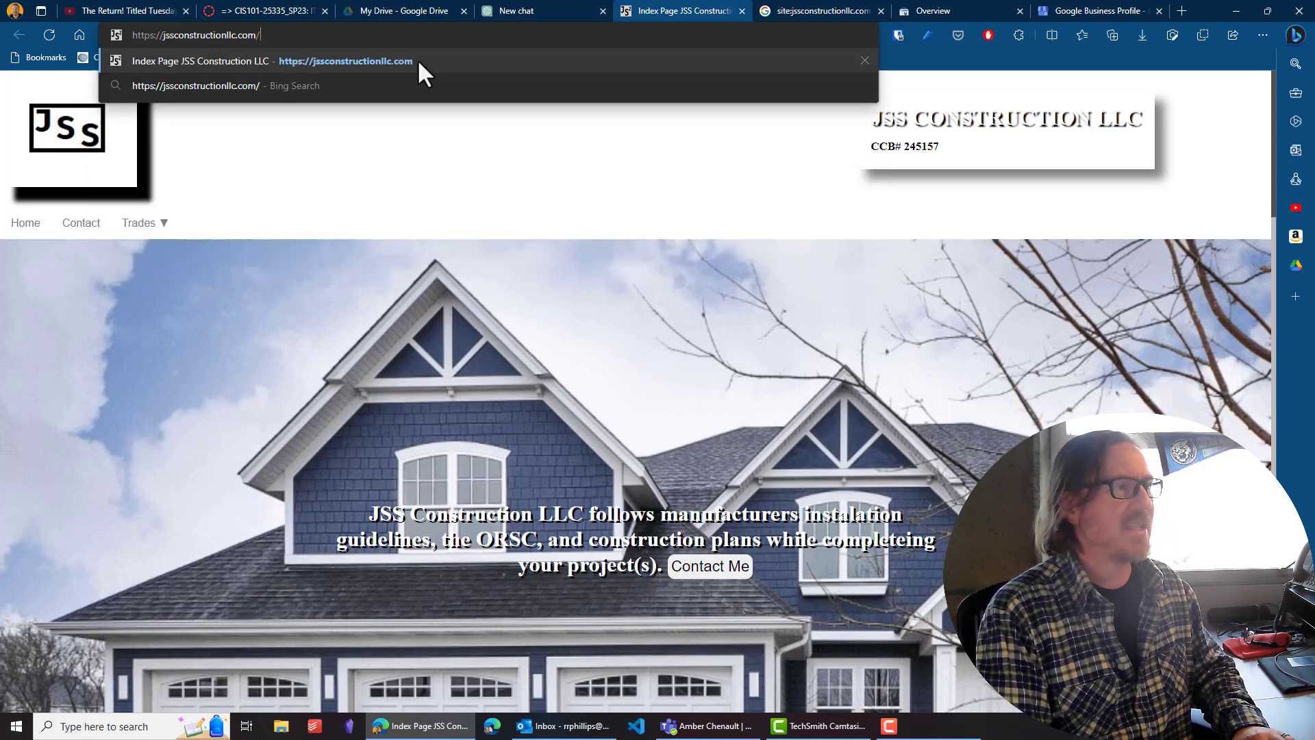
pyautogui.write('robots.txt')
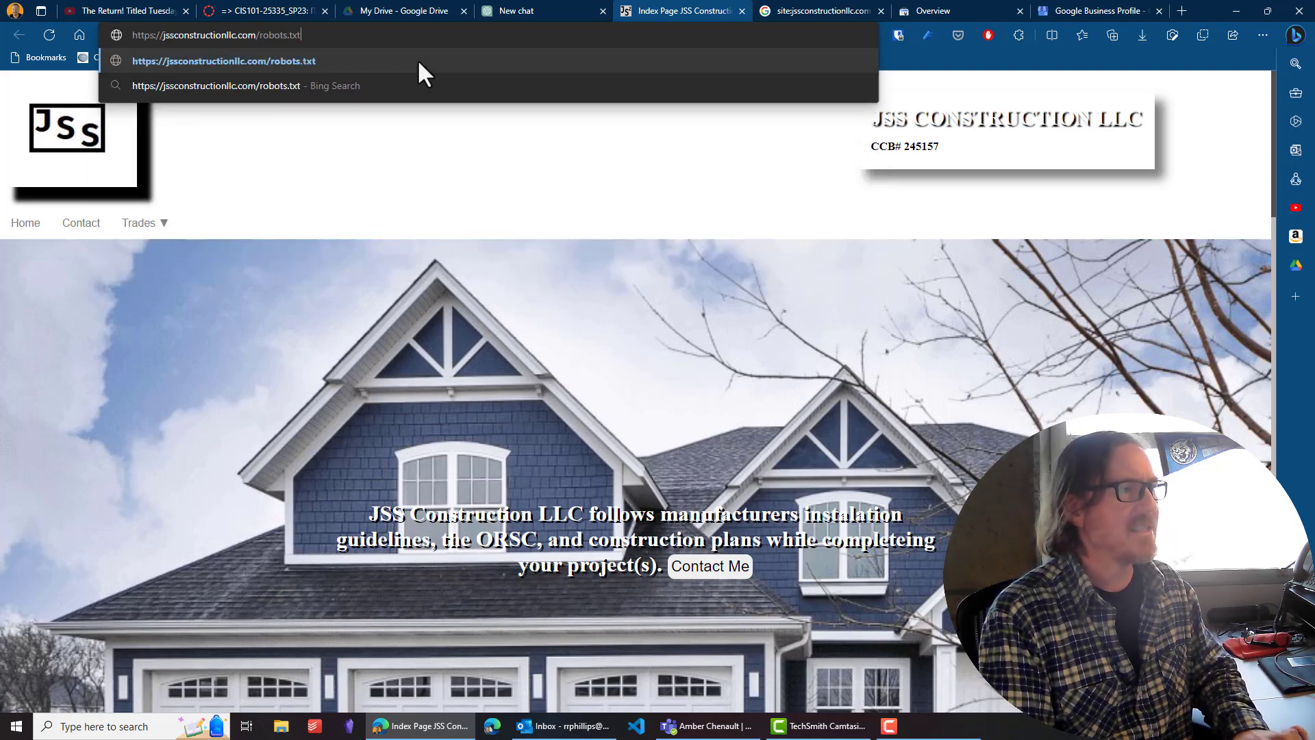
pyautogui.press('Return')
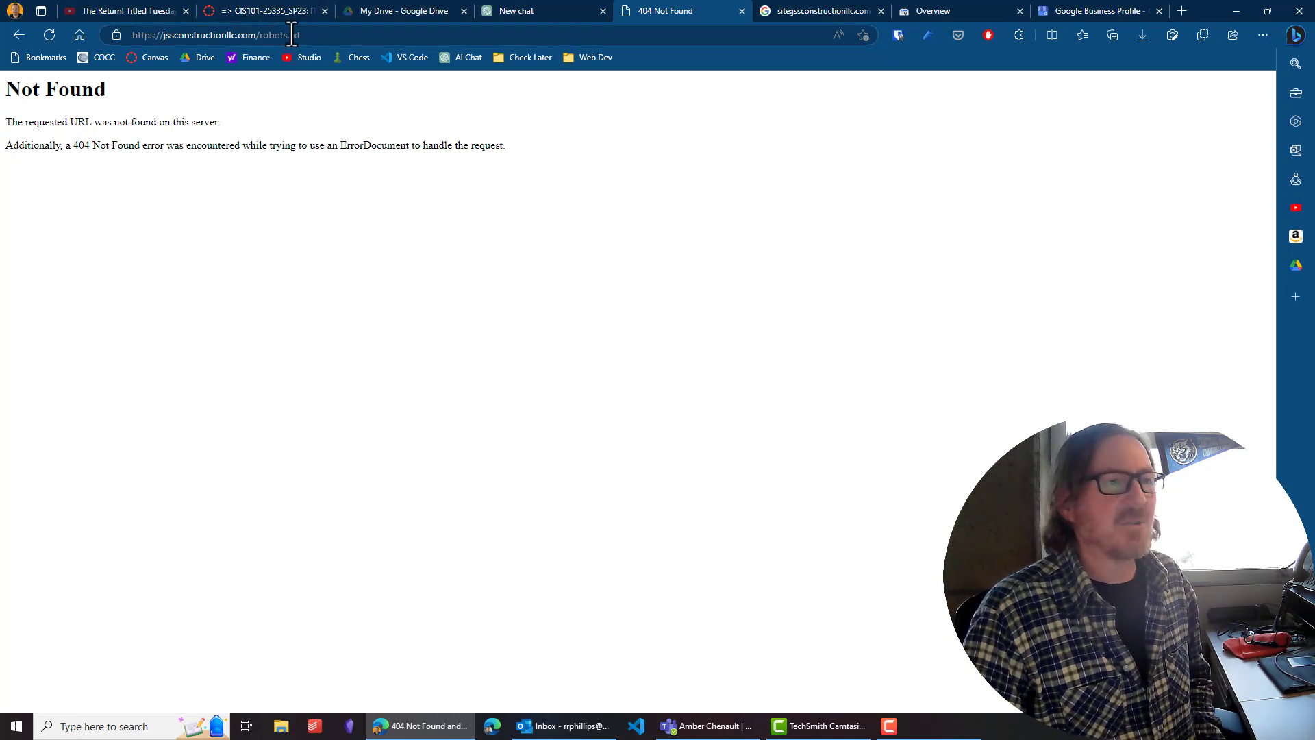
pyautogui.click(248, 35)
pyautogui.click(248, 34)
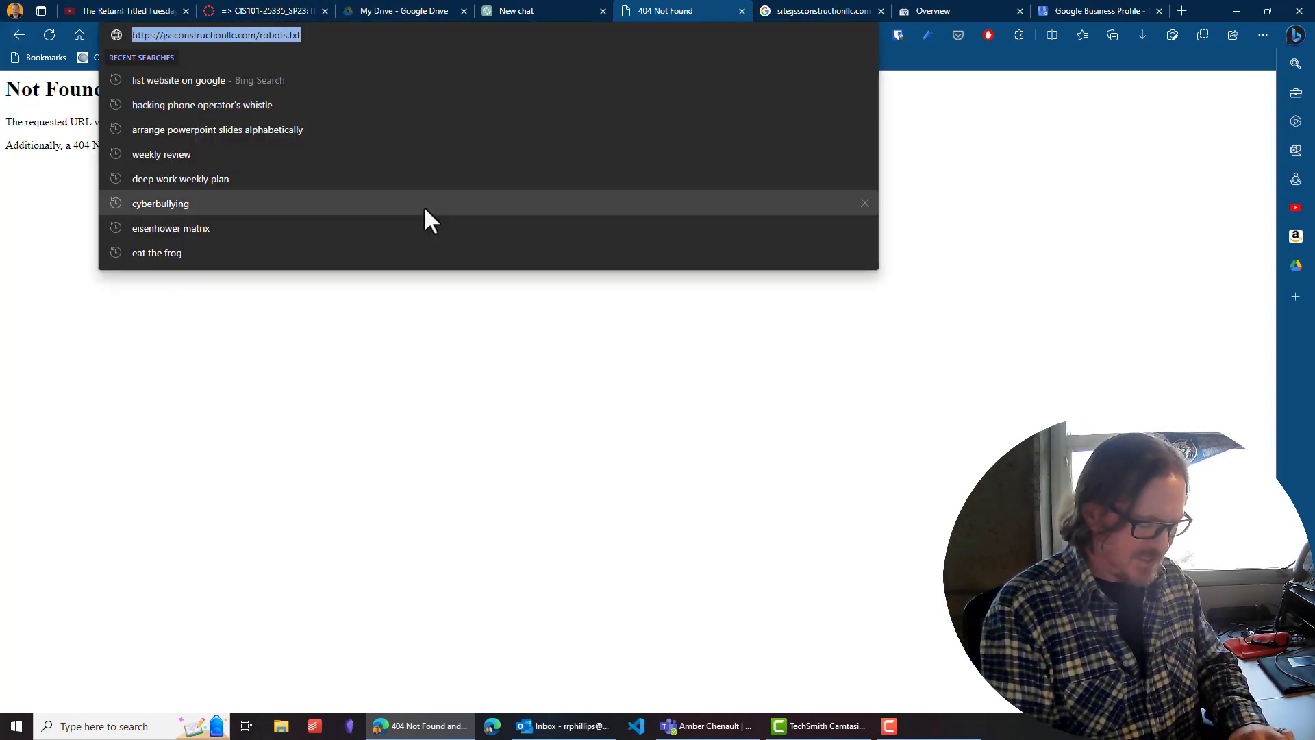
# Load cocc.edu/robots.txt and zoom in on its text.
pyautogui.write('cocc.ed')
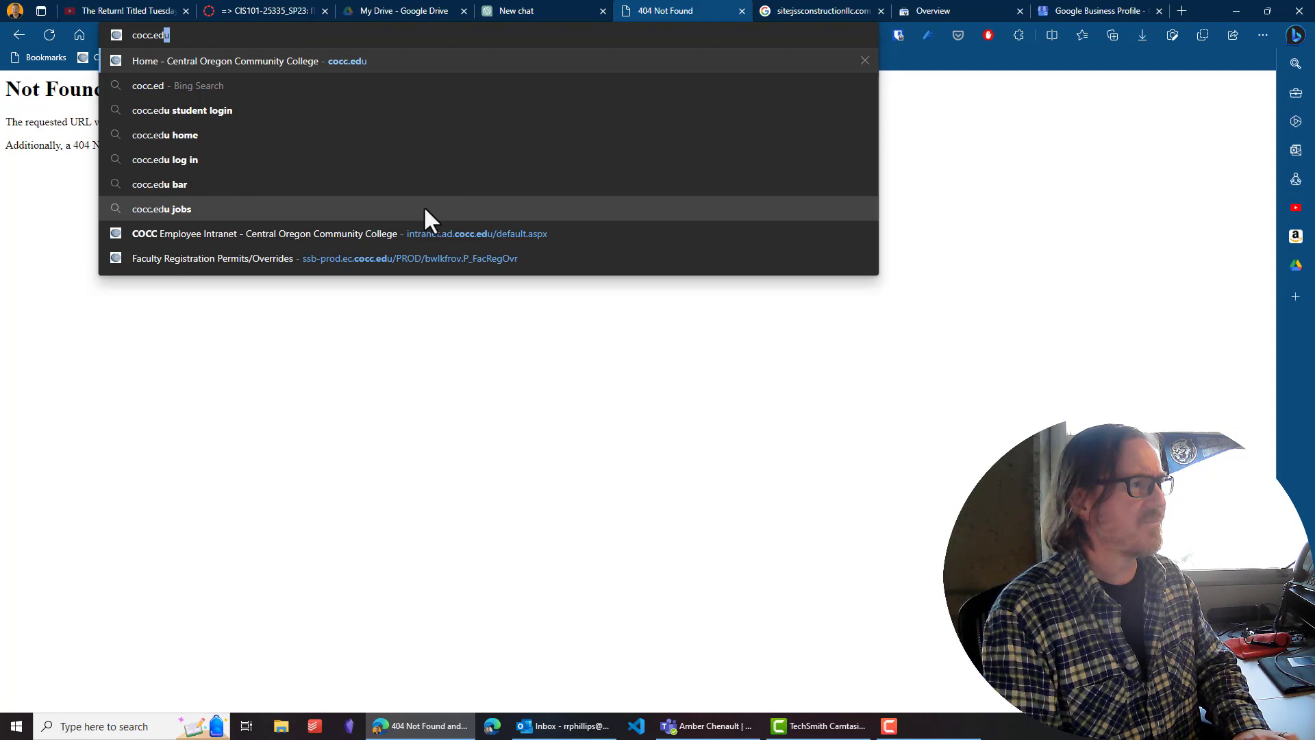
pyautogui.write('u/robots.txt')
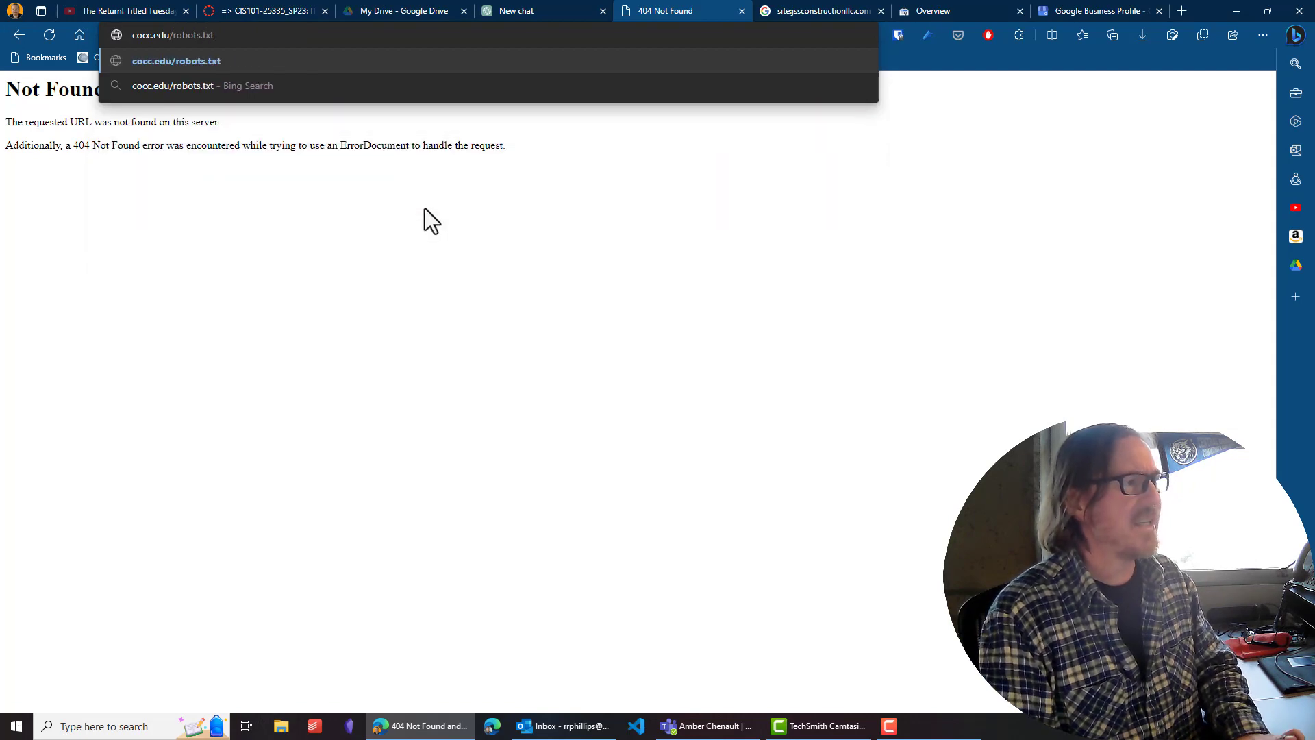
pyautogui.press('Return')
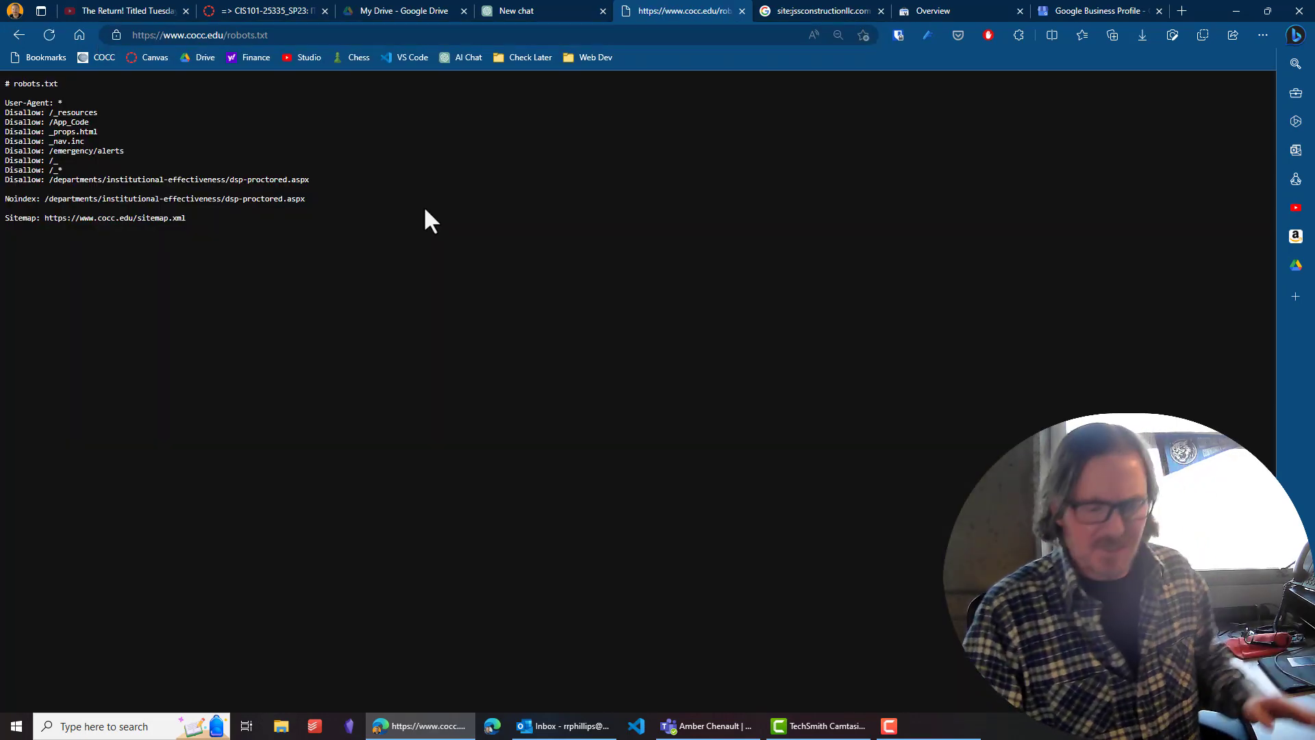
pyautogui.hotkey('ctrl', '+')
pyautogui.hotkey('ctrl', '+')
pyautogui.hotkey('ctrl', '+')
pyautogui.hotkey('ctrl', '+')
pyautogui.hotkey('ctrl', '+')
pyautogui.hotkey('ctrl', '+')
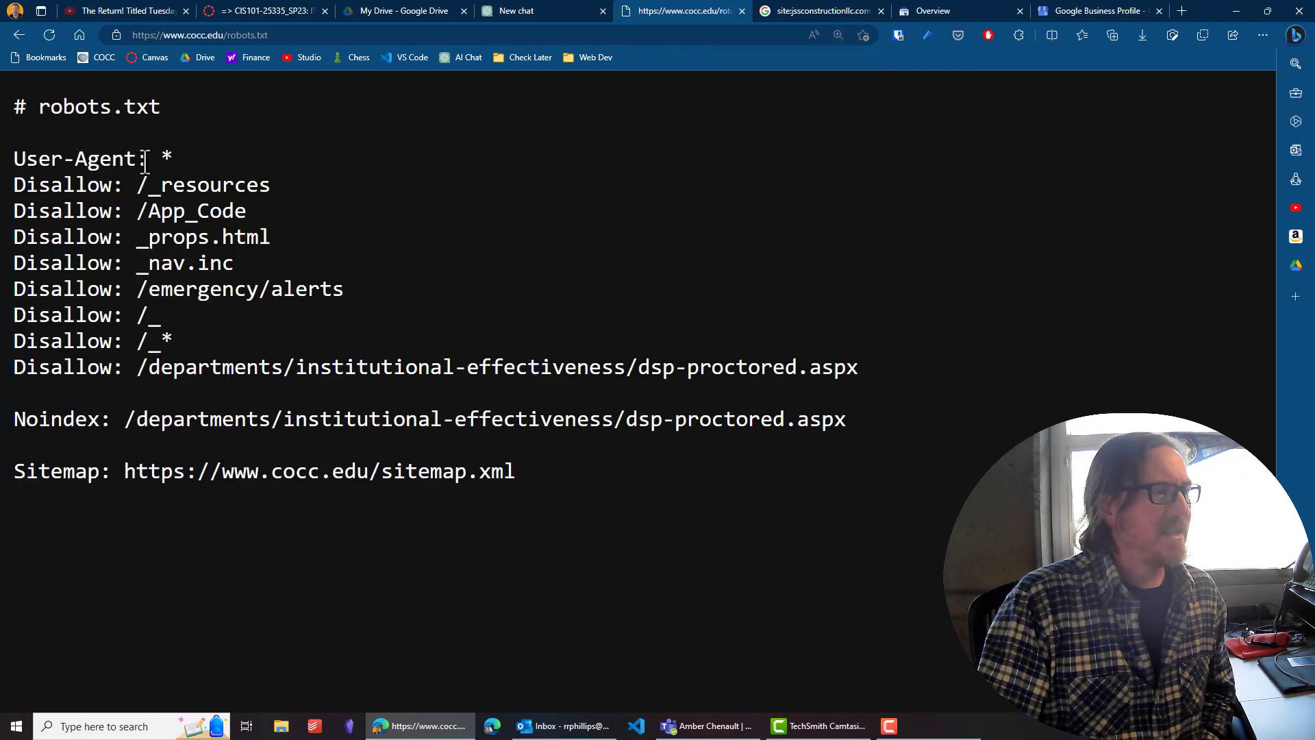
# Highlight the User-Agent asterisk, the _nav.inc Disallow line and the /emergency/alerts path in turn.
pyautogui.moveTo(157, 162); pyautogui.dragTo(175, 162)
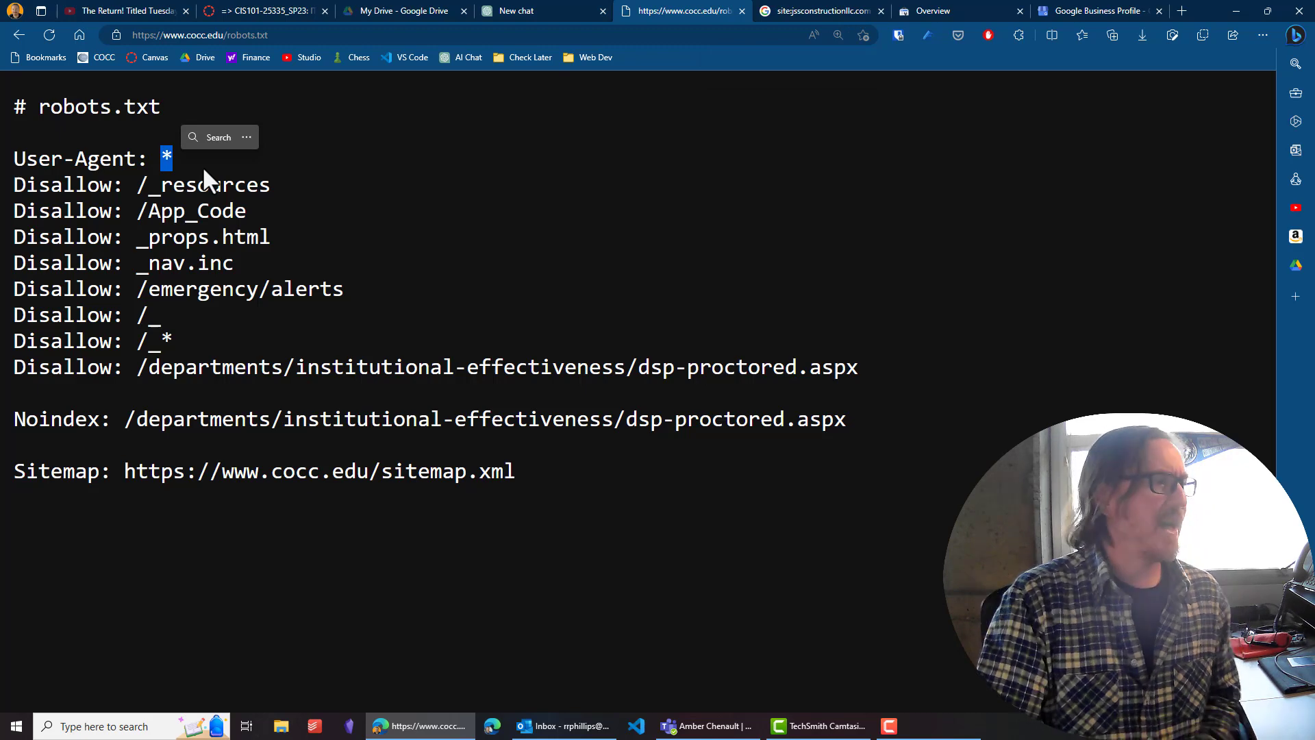
pyautogui.click(402, 211)
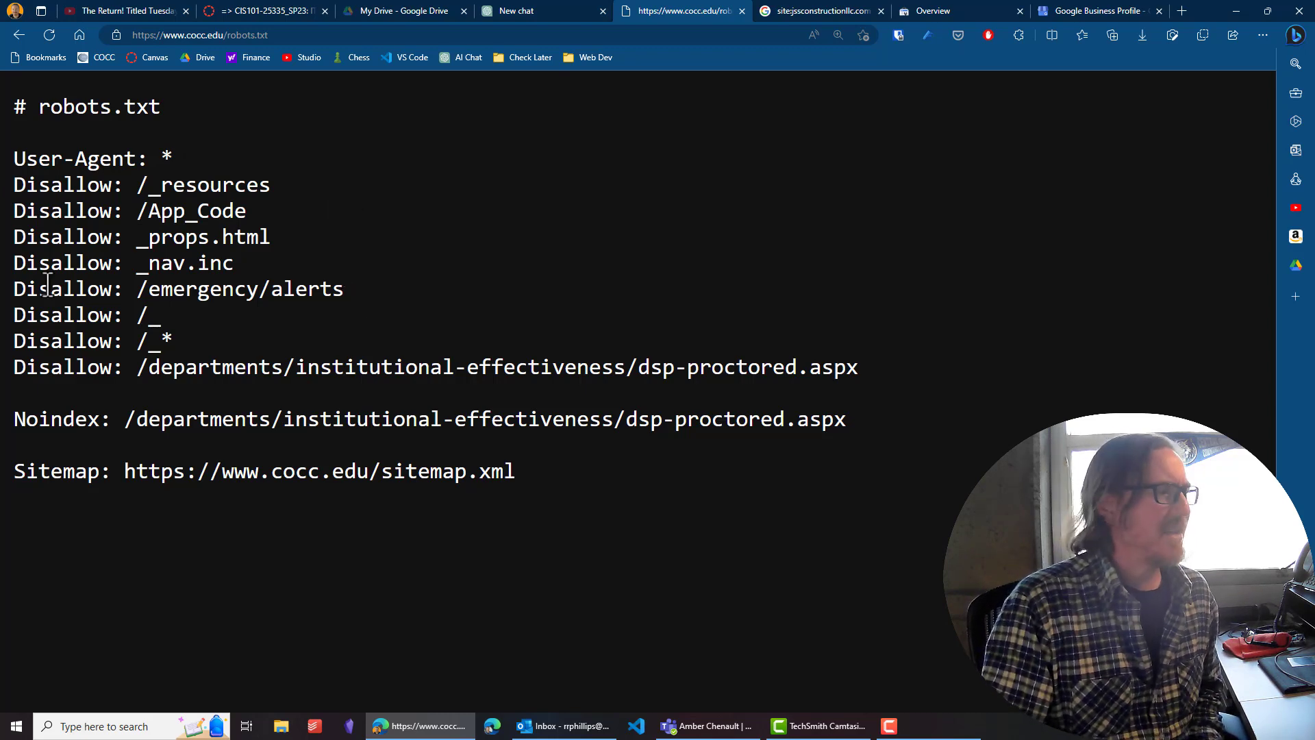
pyautogui.moveTo(12, 264); pyautogui.dragTo(282, 264)
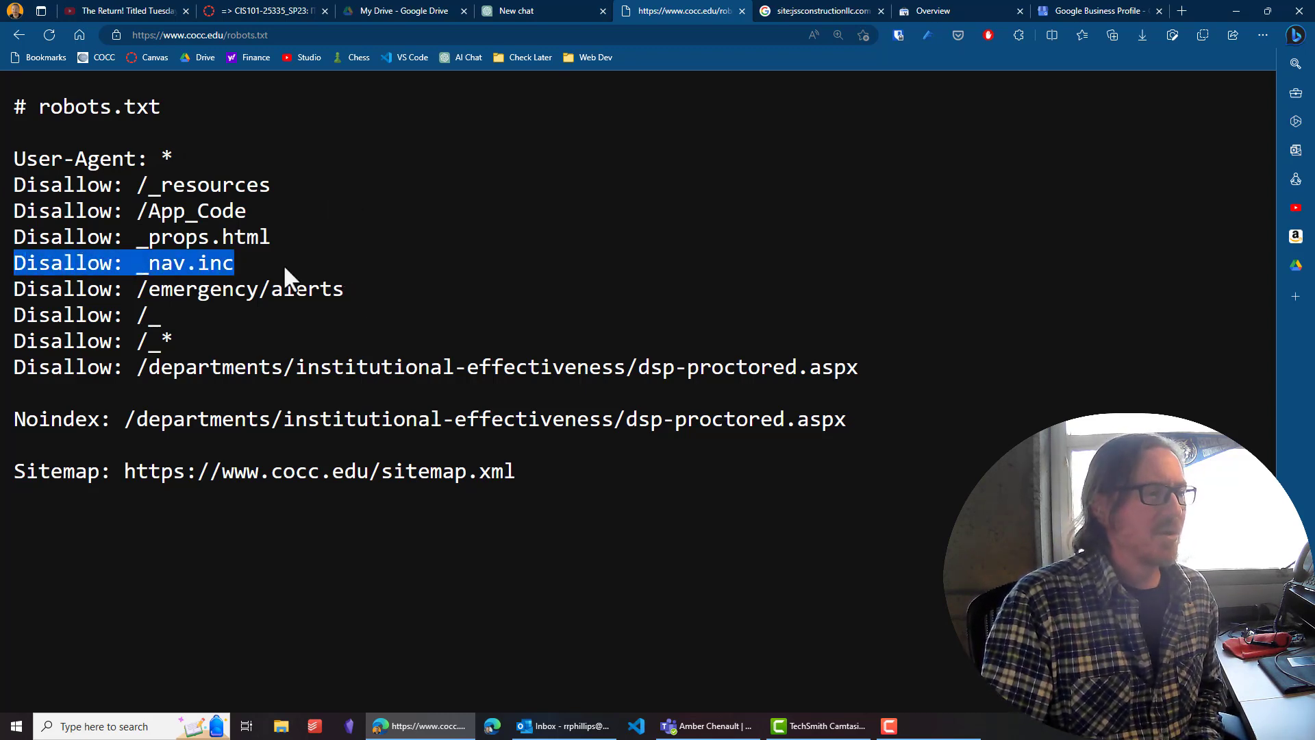
pyautogui.click(248, 264)
pyautogui.moveTo(125, 264); pyautogui.dragTo(255, 264)
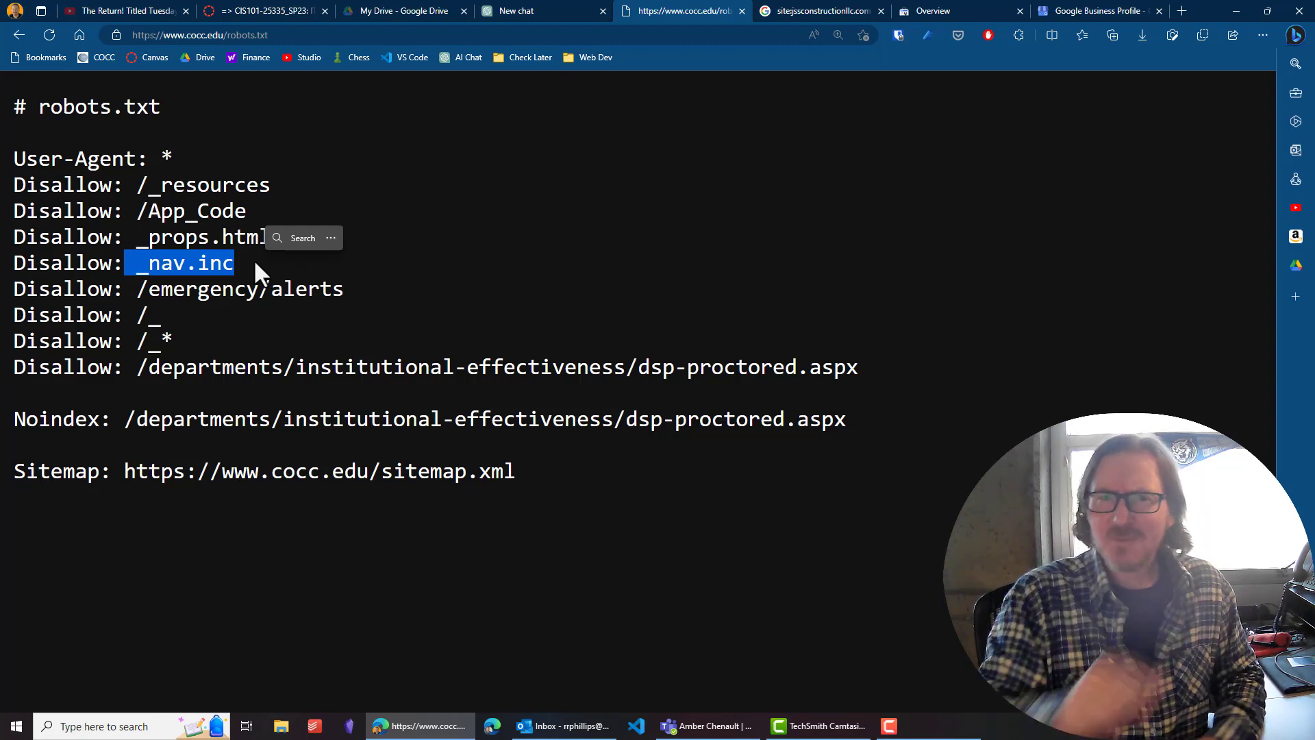
pyautogui.click(360, 282)
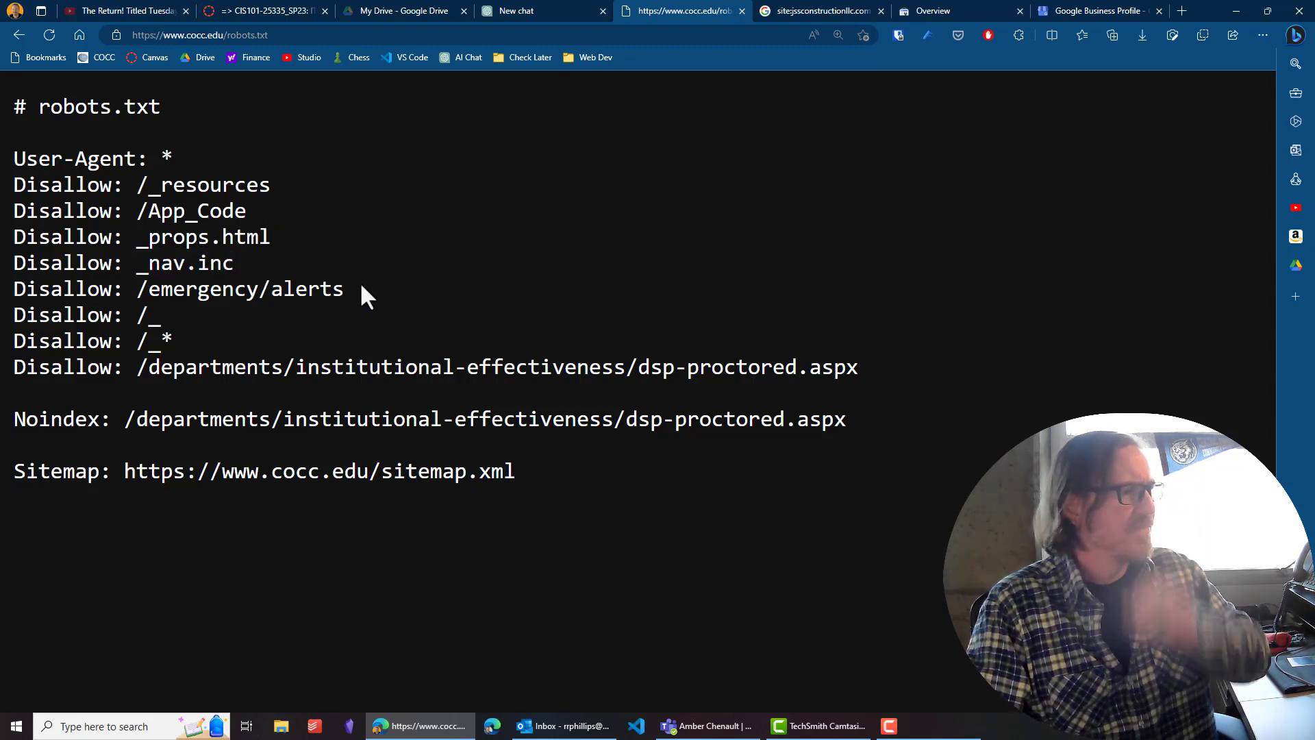
pyautogui.moveTo(137, 289); pyautogui.dragTo(351, 291)
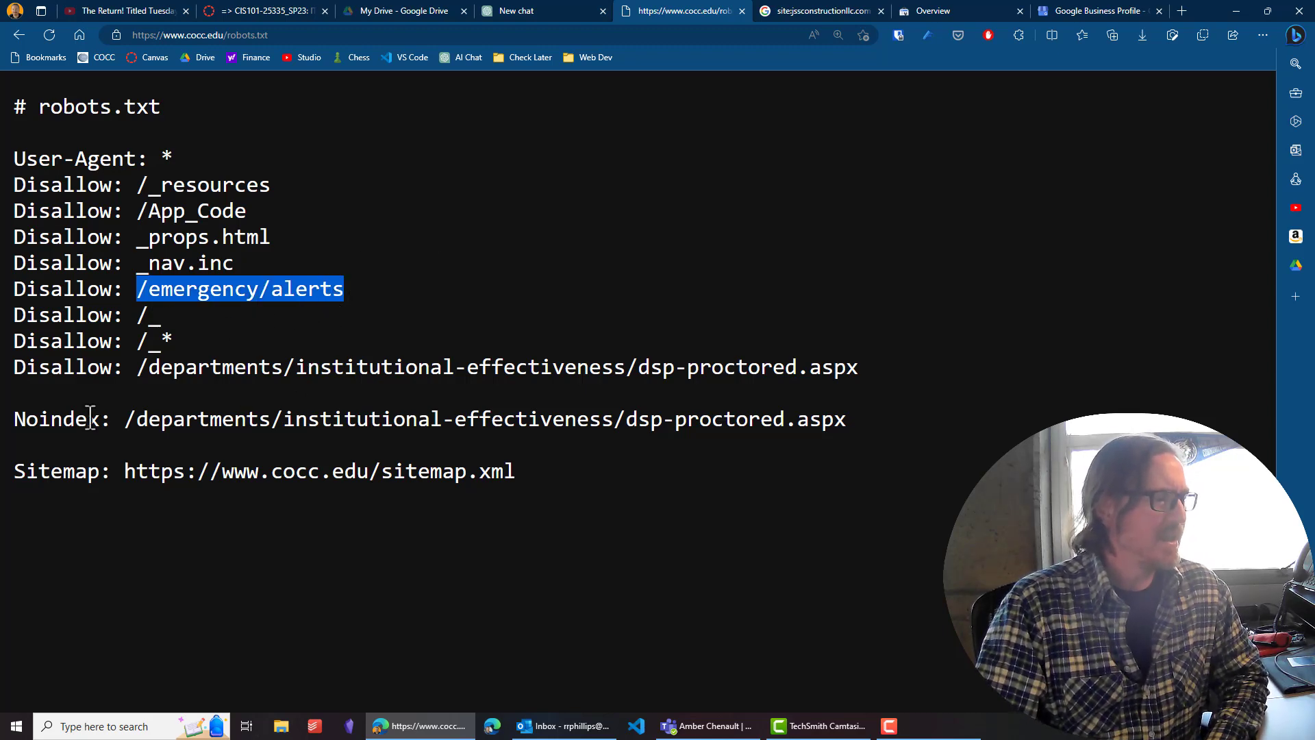
pyautogui.click(288, 420)
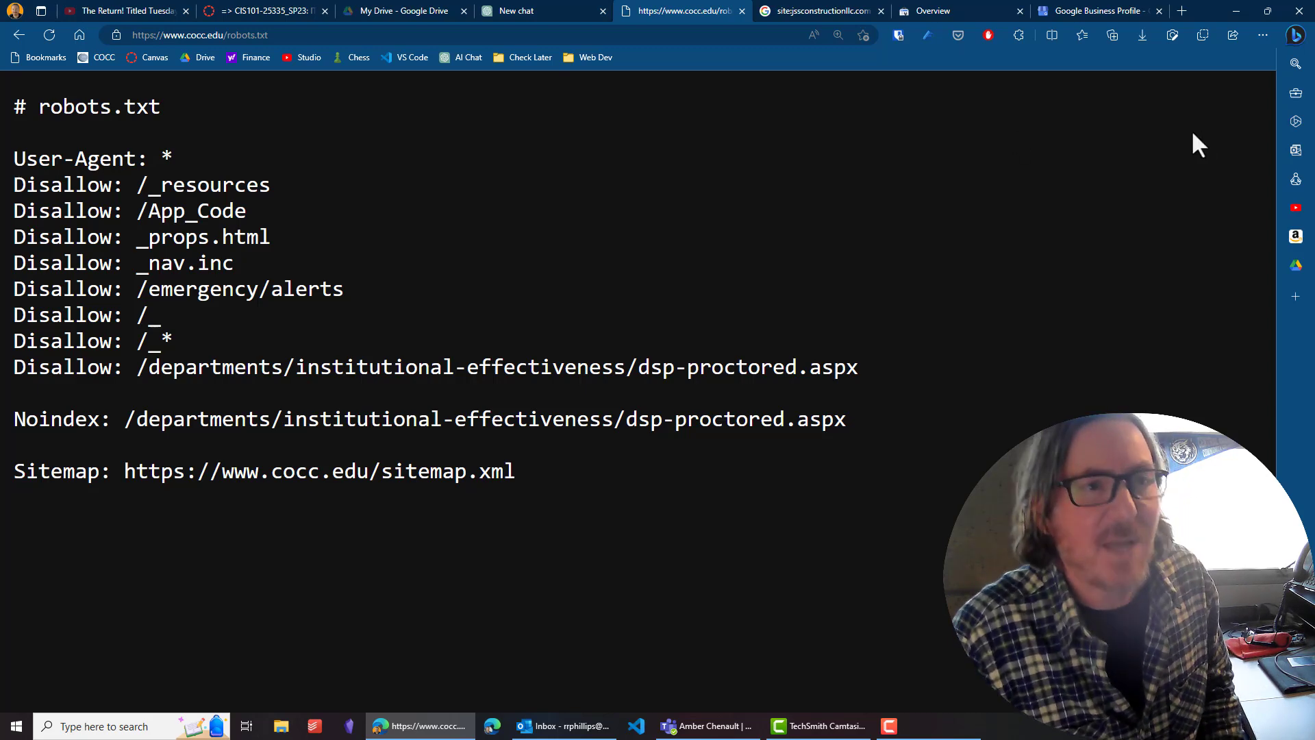
pyautogui.click(945, 10)
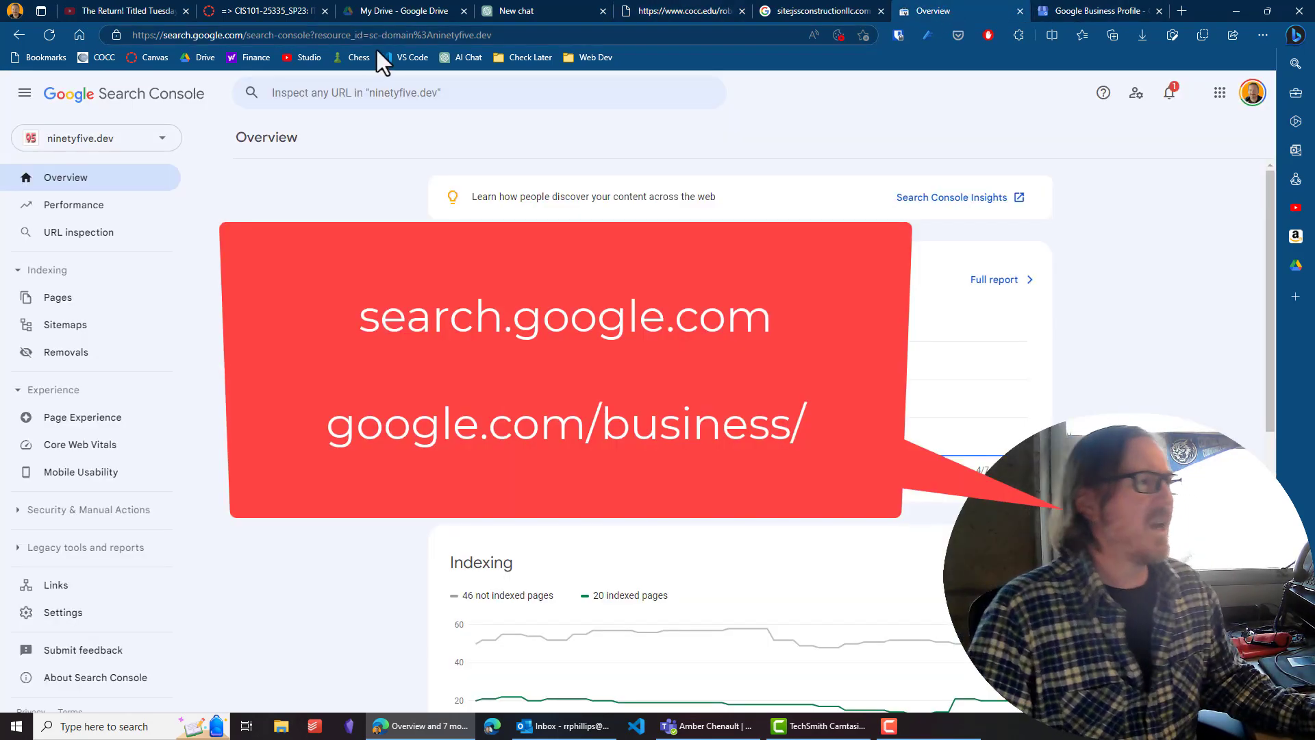
pyautogui.click(180, 34)
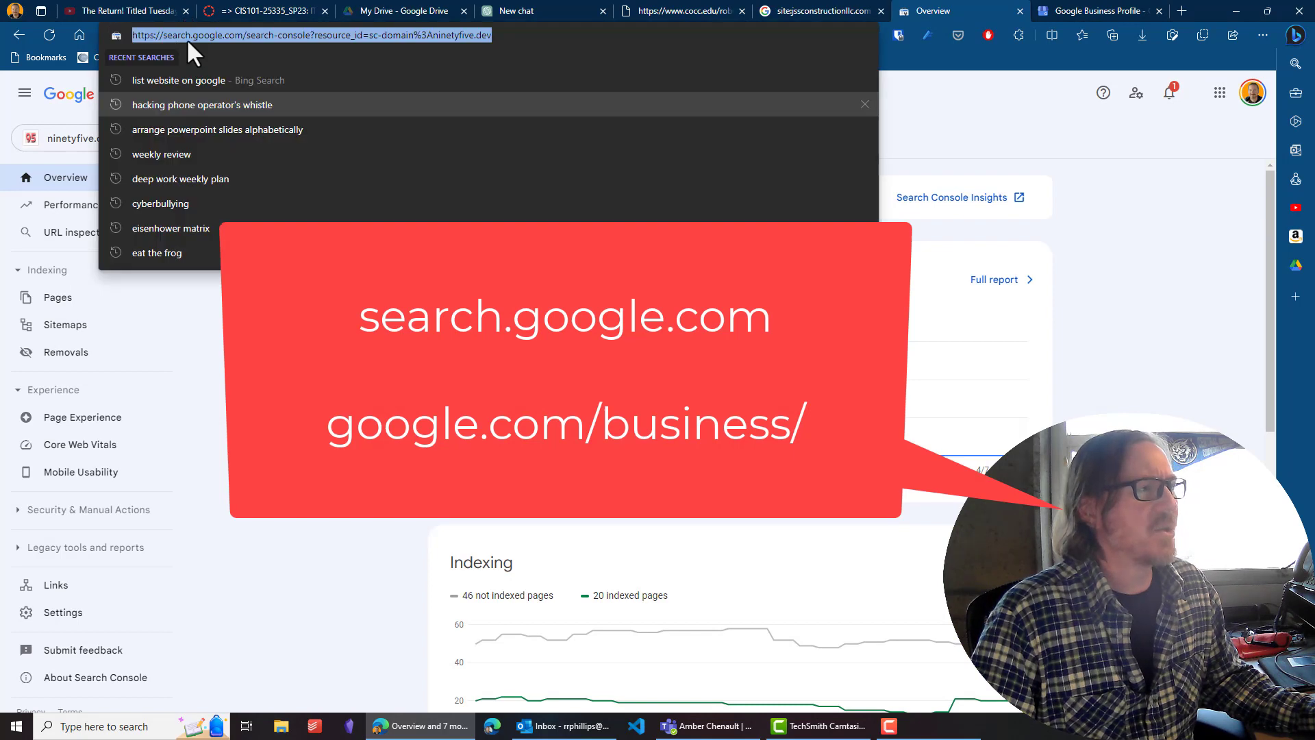
pyautogui.press('Escape')
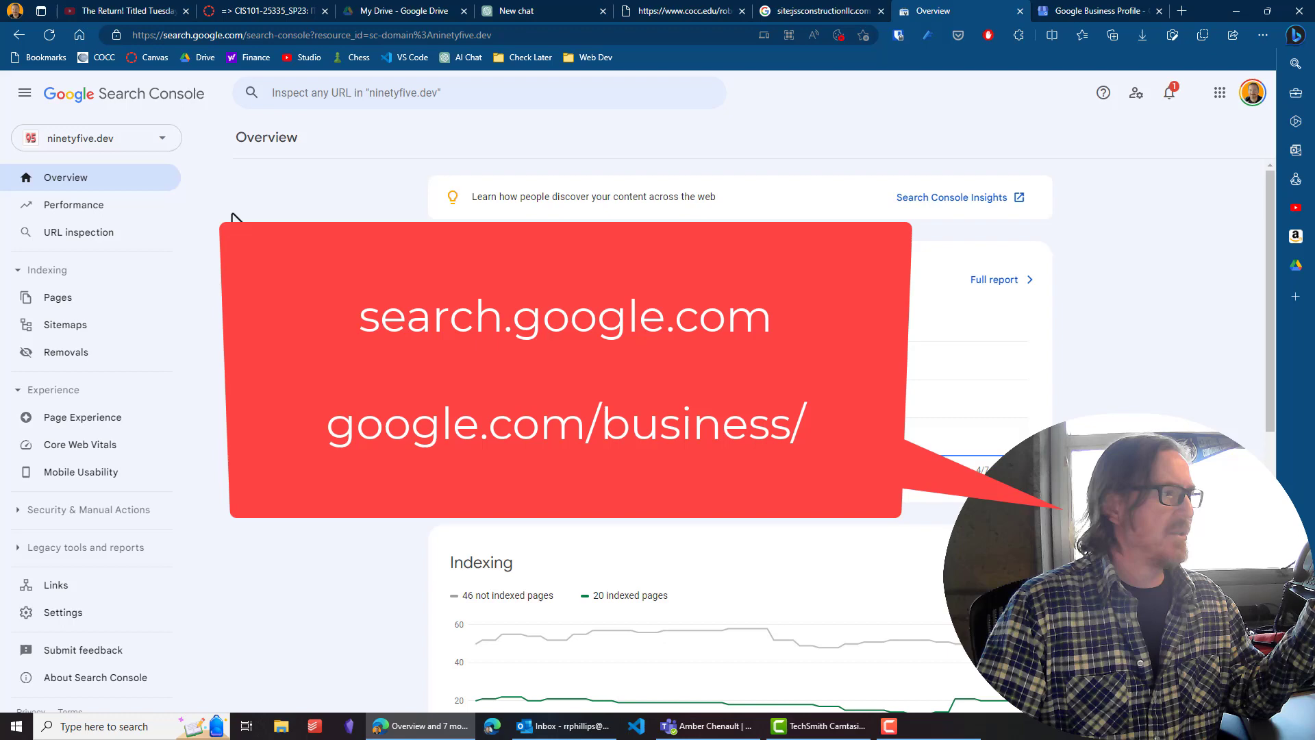
pyautogui.click(161, 140)
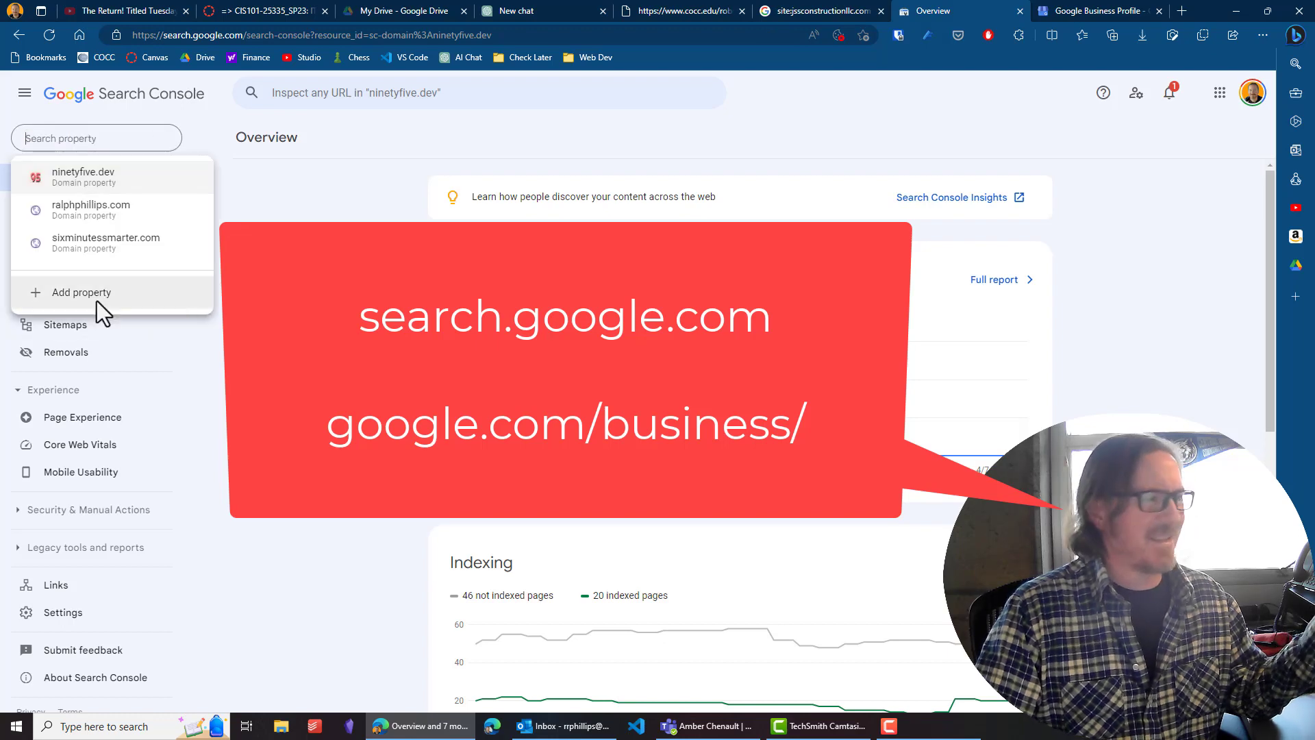
pyautogui.hotkey('alt', 'Left')
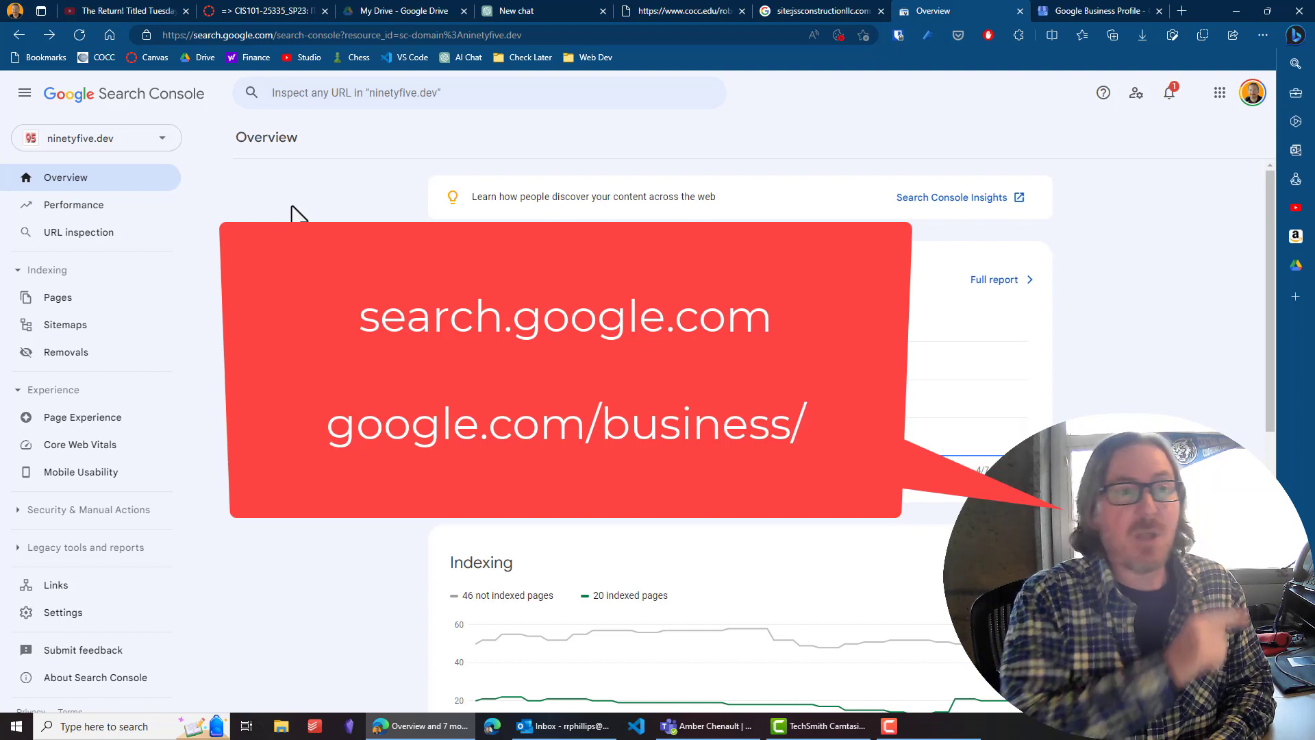
# Switch to the Google Business Profile tab and scroll through its free Business Profile landing page.
pyautogui.click(1086, 8)
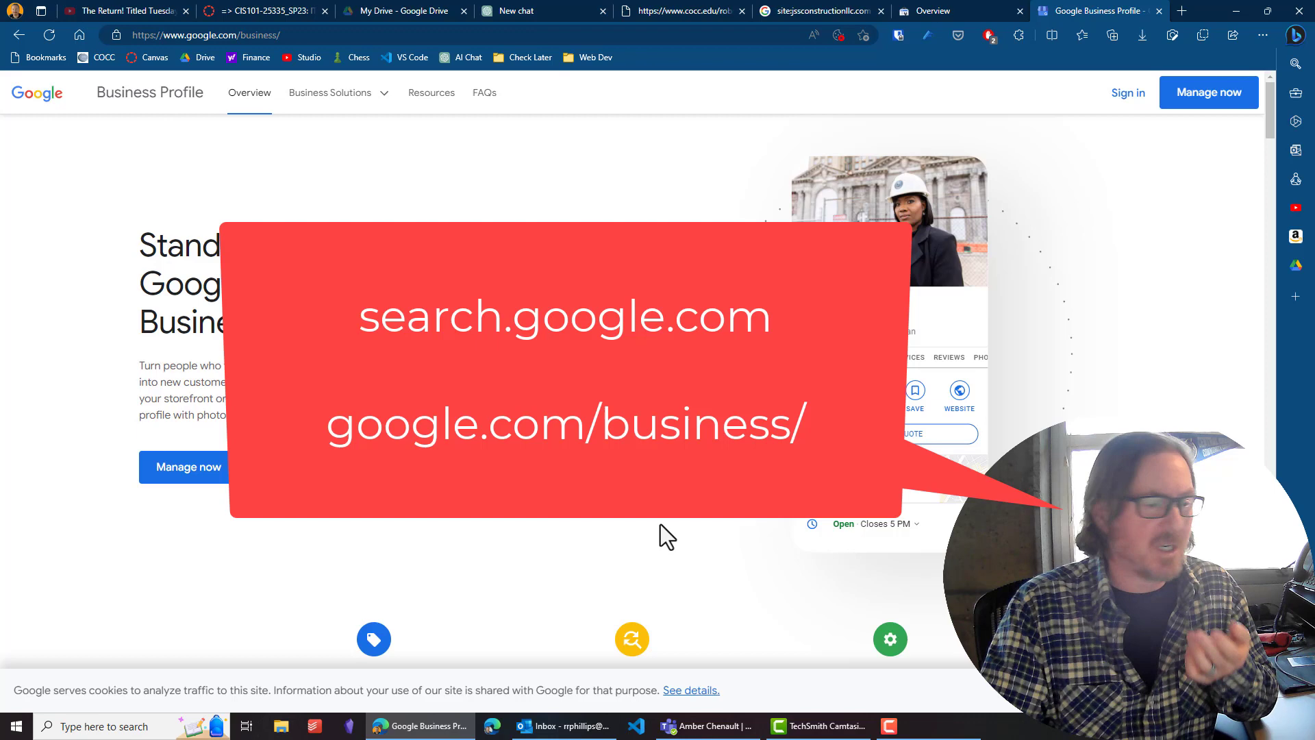
pyautogui.scroll(-4, 658, 537)
pyautogui.scroll(3, 657, 384)
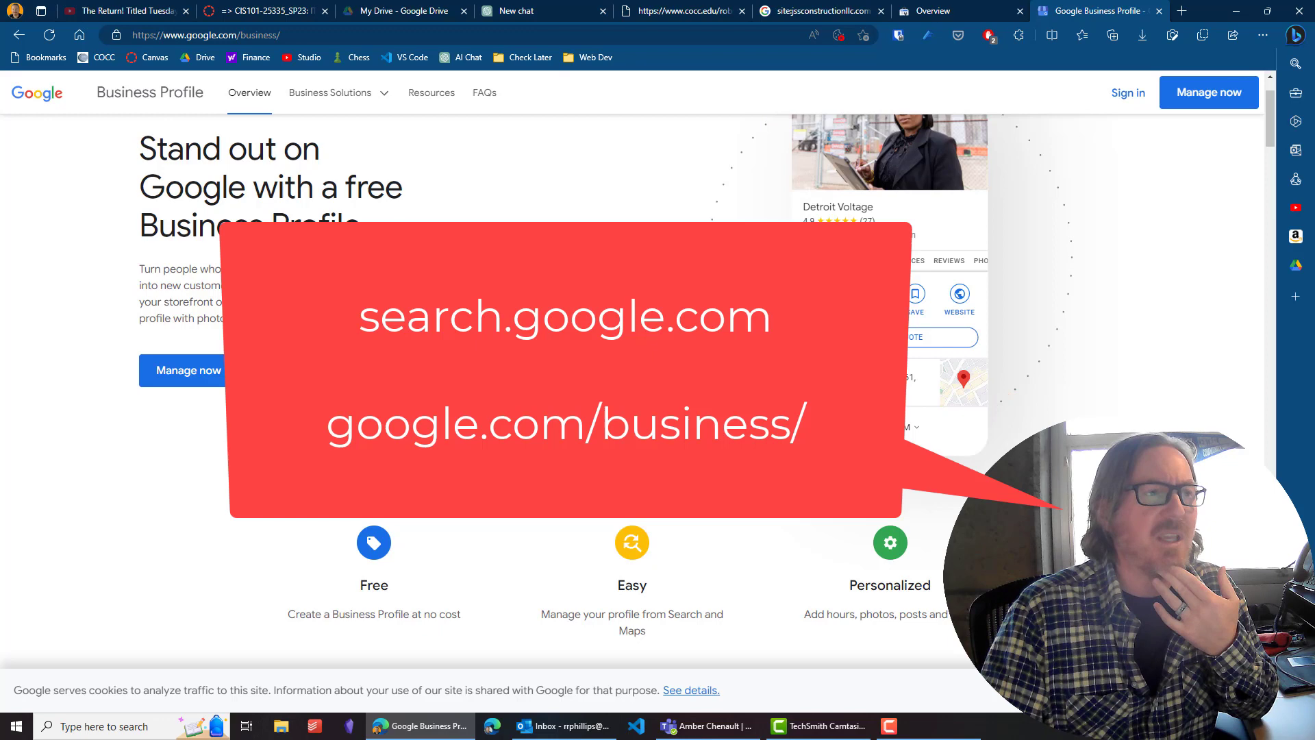
pyautogui.moveTo(674, 4)
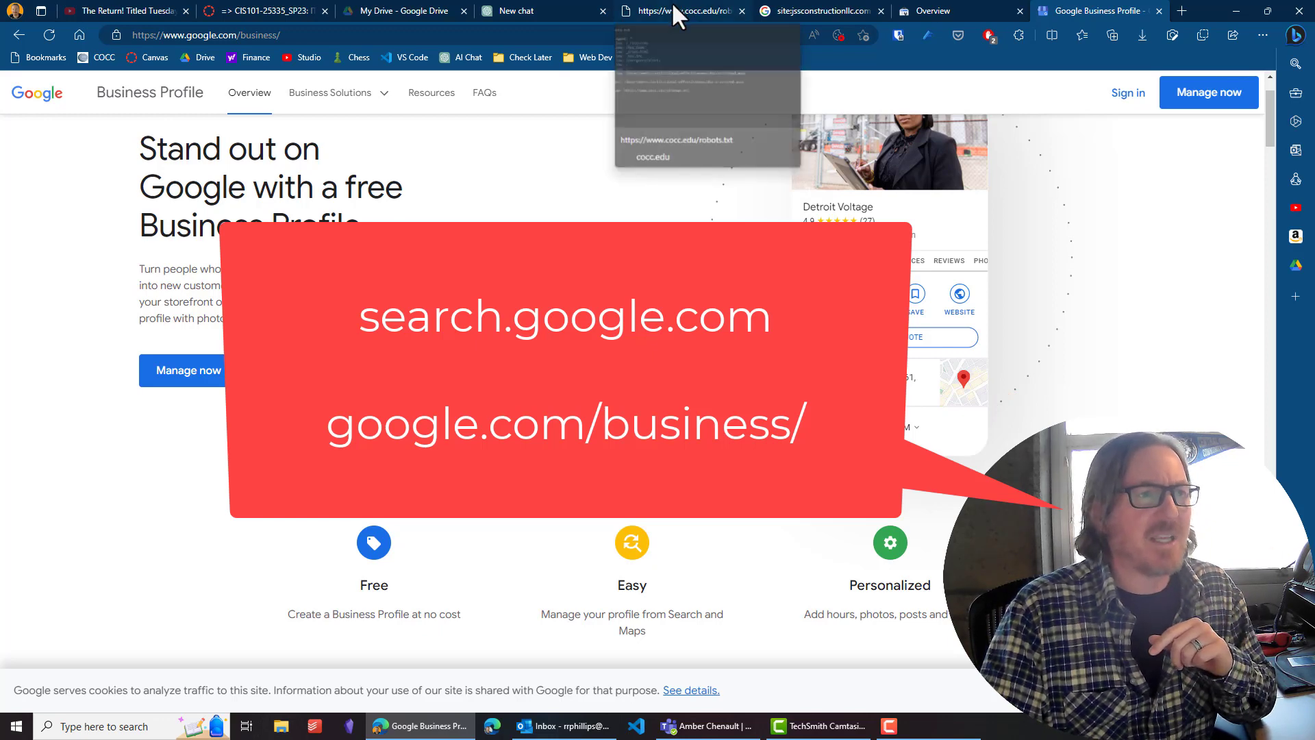
pyautogui.click(672, 8)
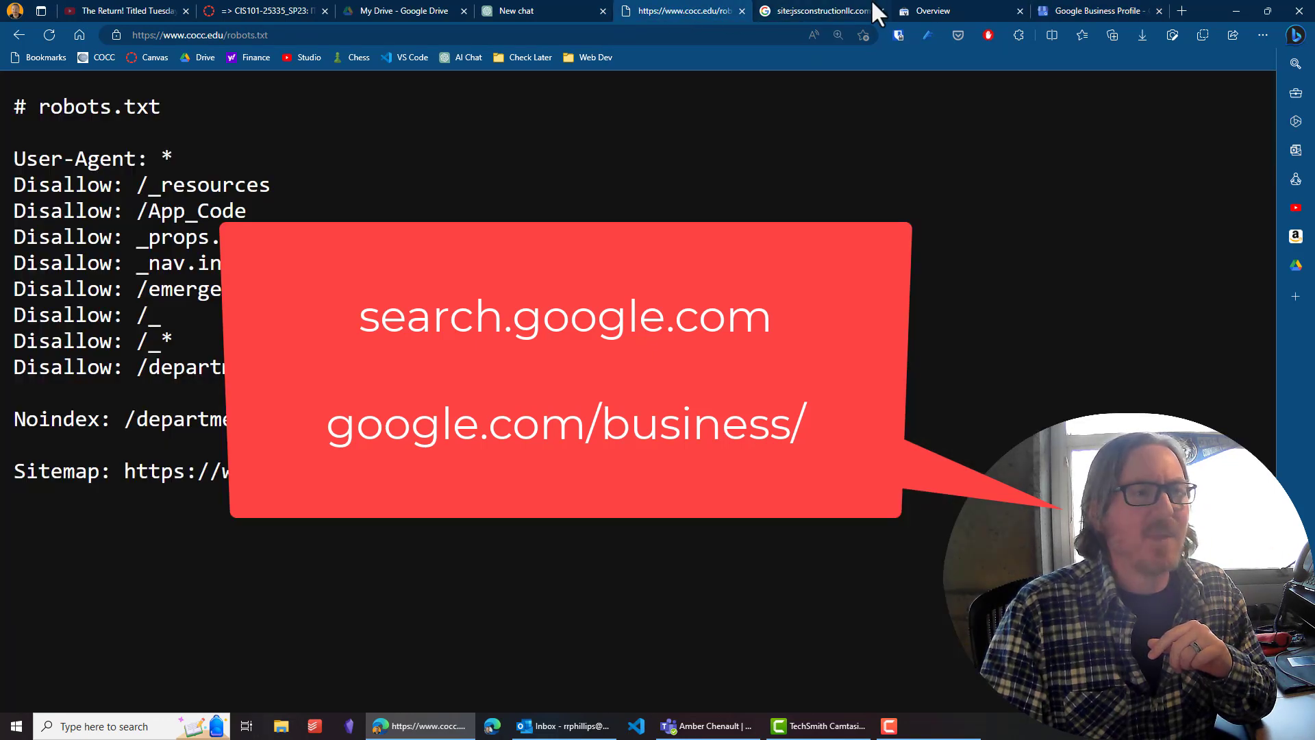
pyautogui.click(760, 11)
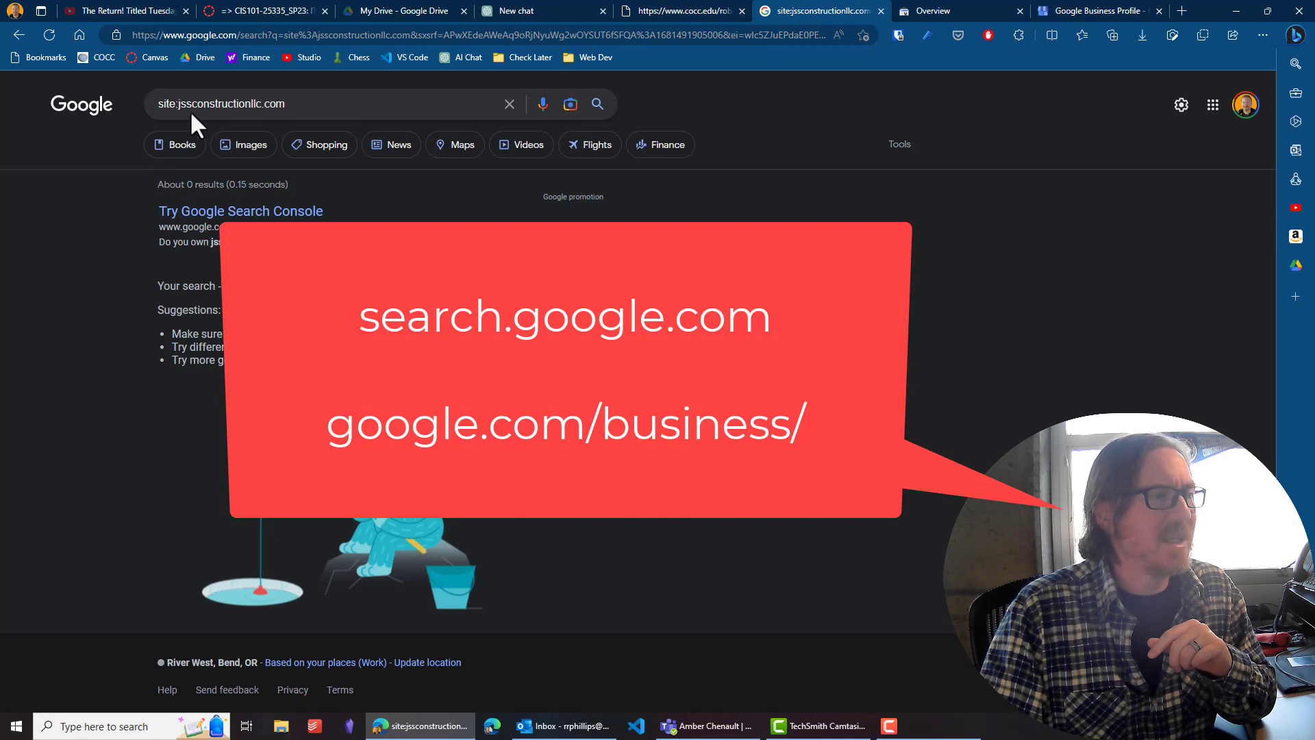
pyautogui.click(951, 4)
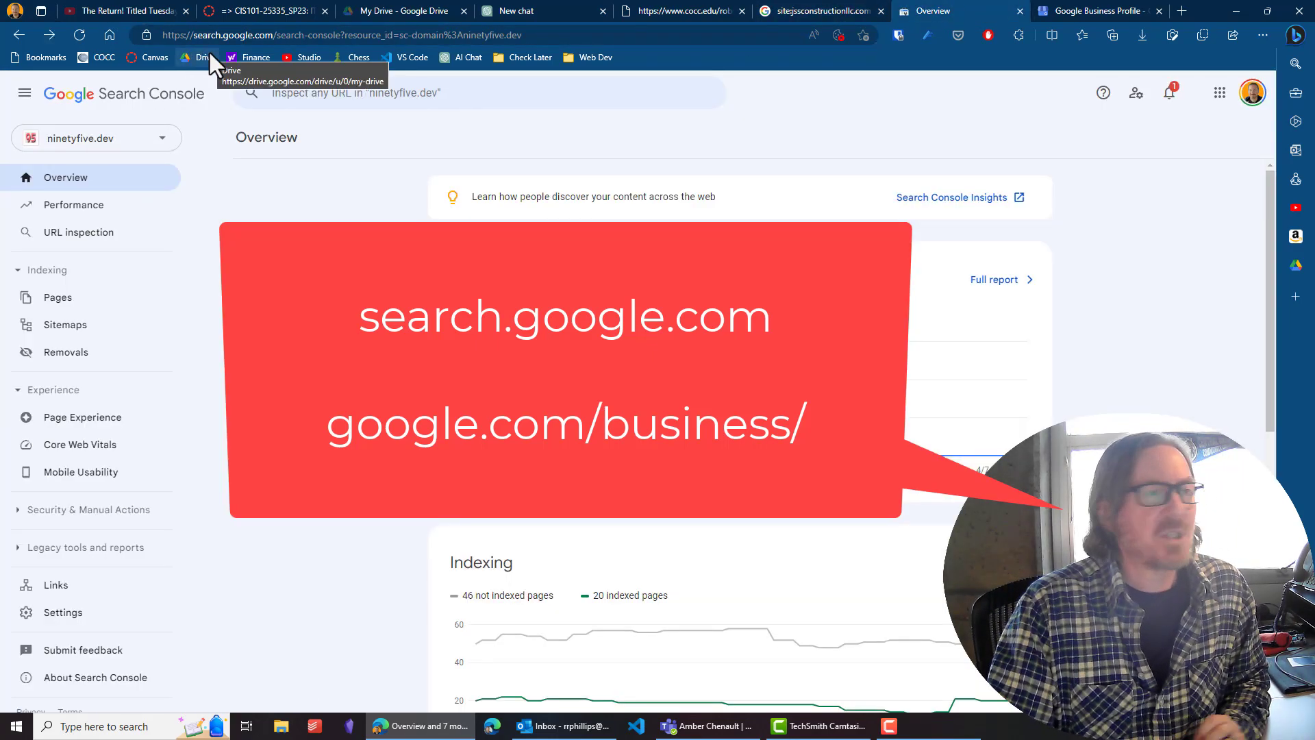
pyautogui.click(1086, 3)
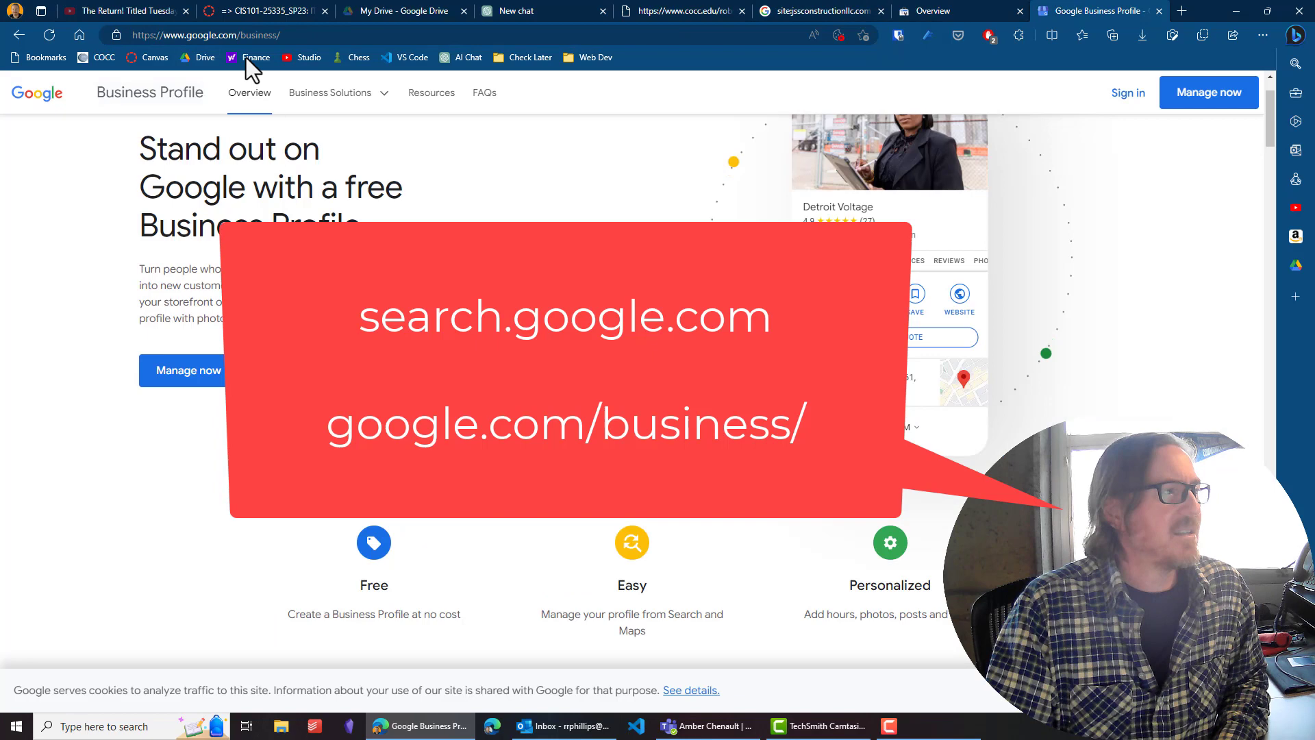